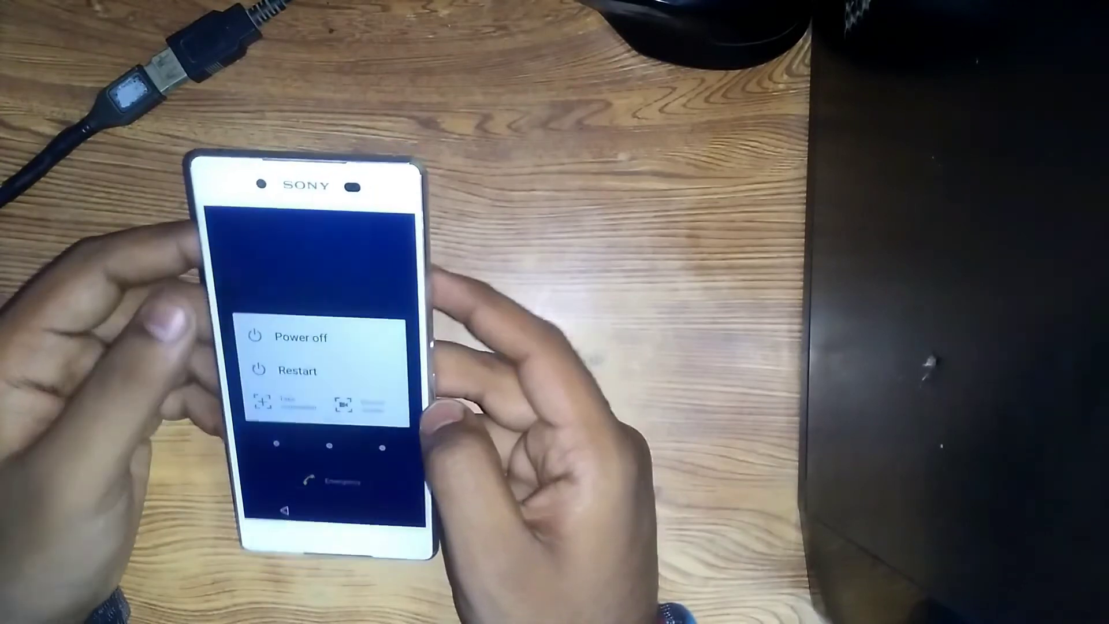
{"action": "left_click", "coordinate": [300, 335]}
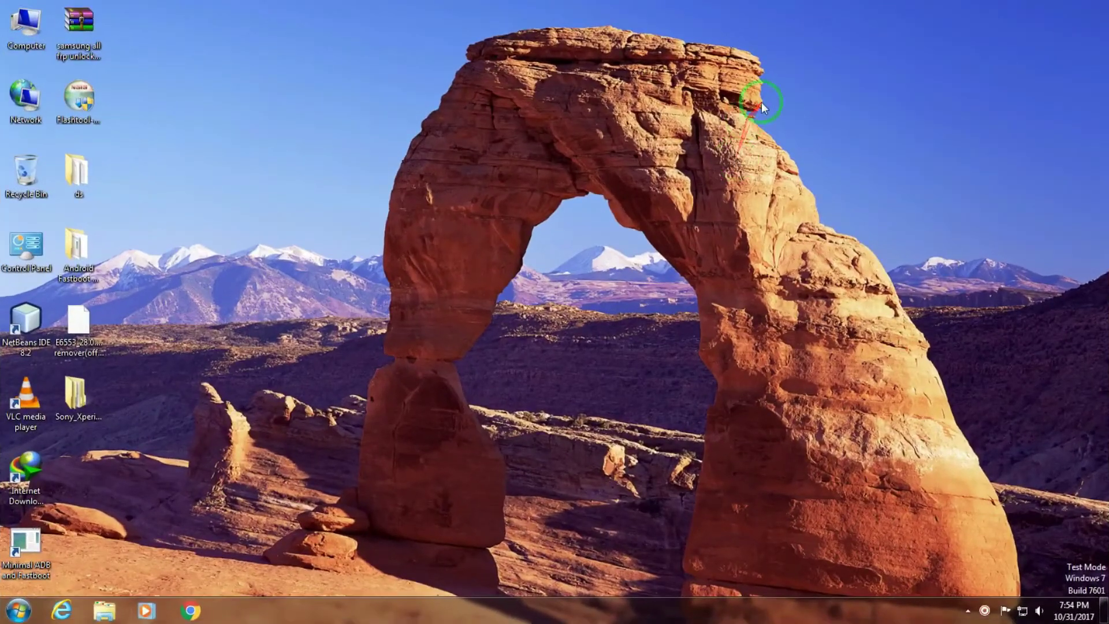
Launch FlashTool64 from the C:\Flashtool folder and close the folder window.
{"action": "double_click", "coordinate": [26, 26]}
{"action": "double_click", "coordinate": [404, 196]}
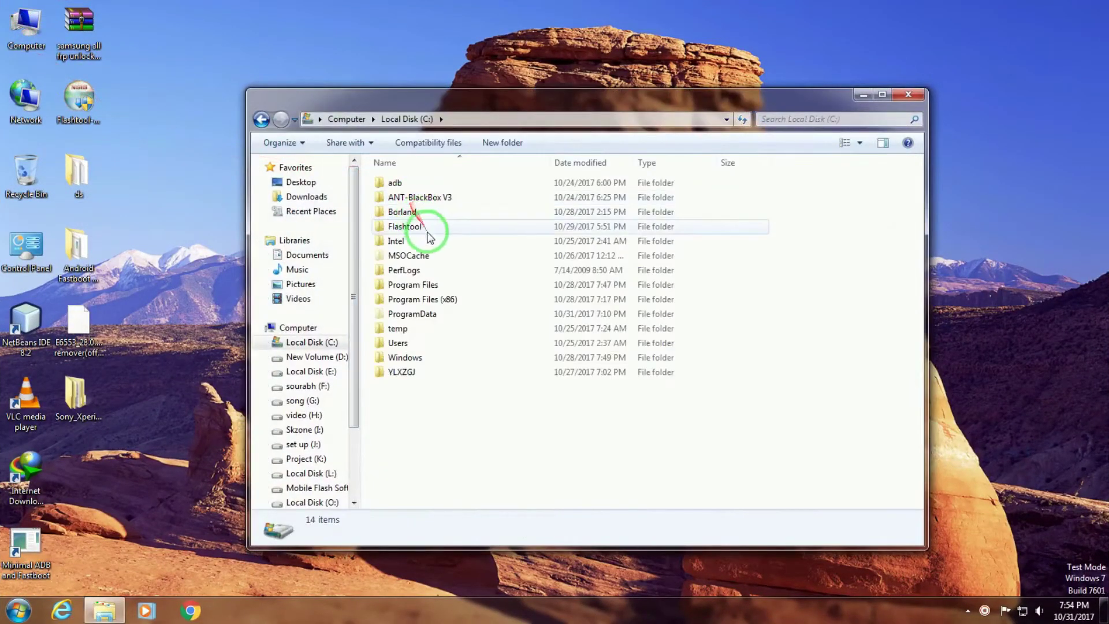
{"action": "double_click", "coordinate": [423, 215]}
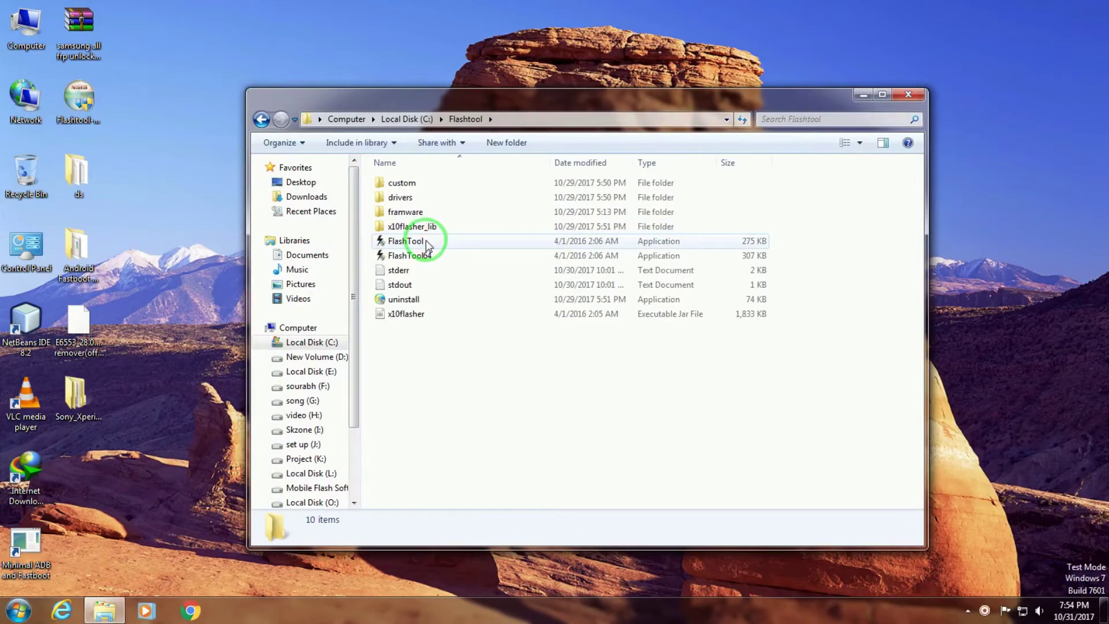
{"action": "left_click", "coordinate": [428, 258]}
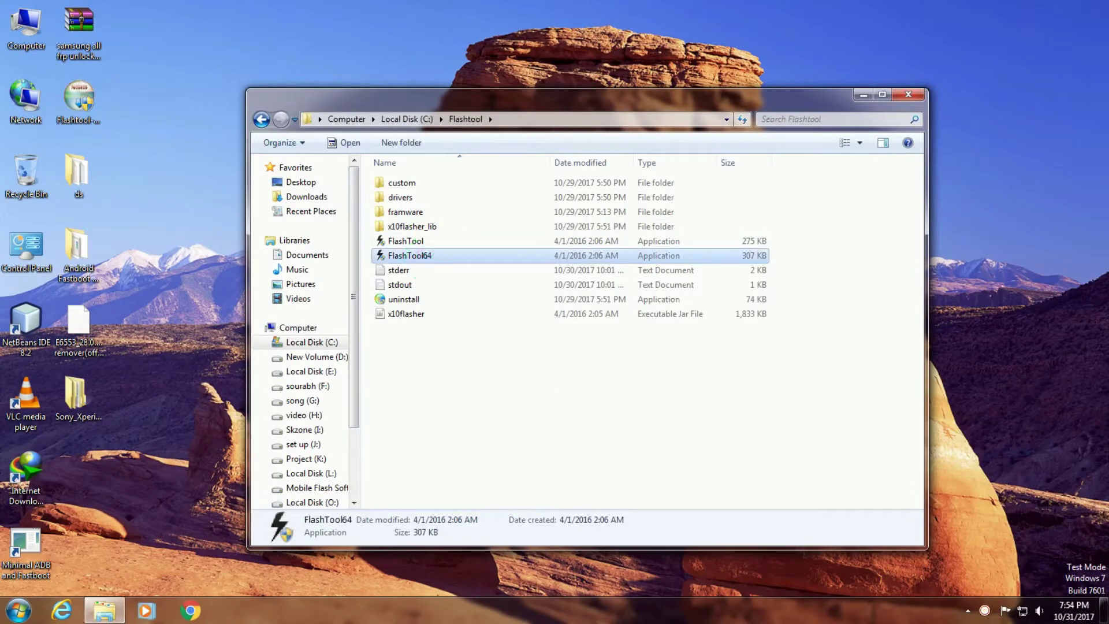
{"action": "left_click", "coordinate": [908, 94]}
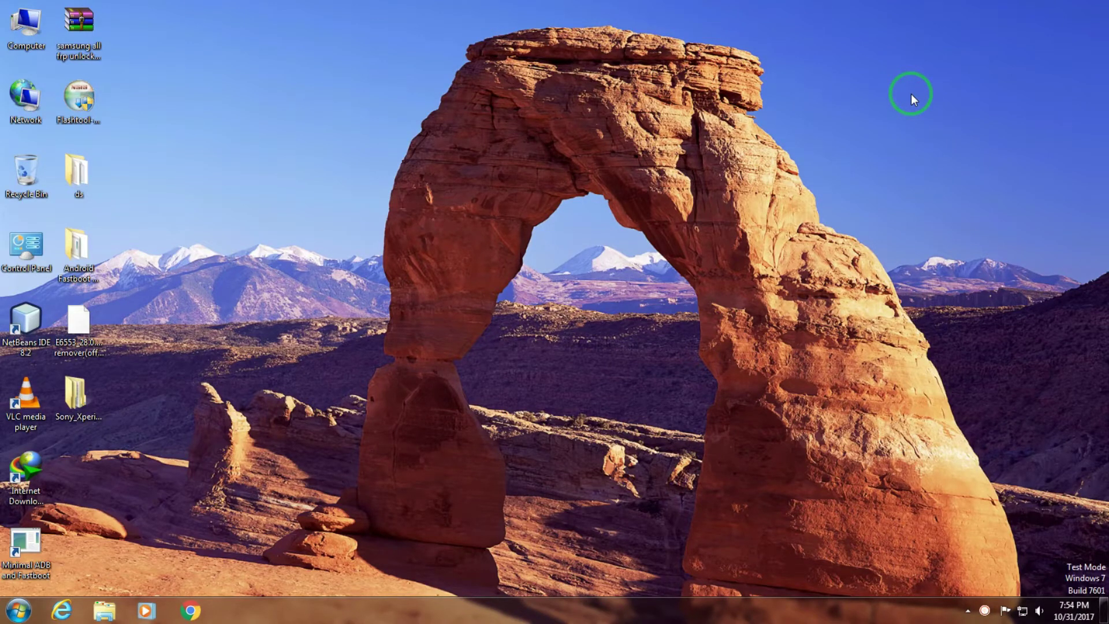
{"action": "right_click", "coordinate": [191, 166]}
{"action": "left_click", "coordinate": [221, 209]}
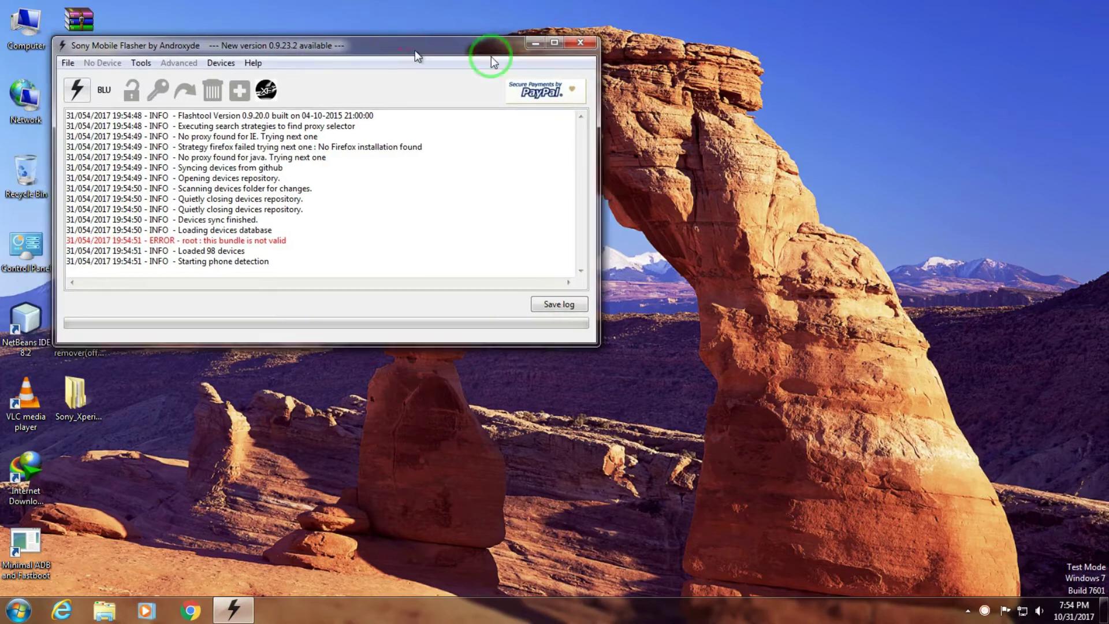
{"action": "left_click_drag", "start_coordinate": [488, 50], "coordinate": [749, 67]}
{"action": "left_click", "coordinate": [324, 107]}
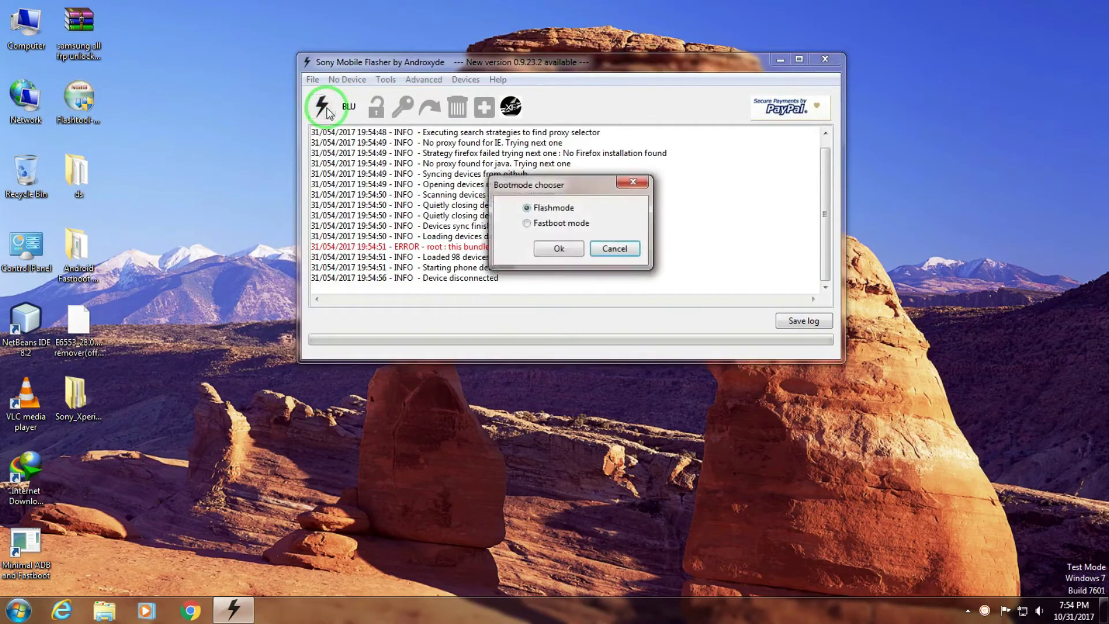
{"action": "left_click", "coordinate": [561, 247]}
{"action": "left_click", "coordinate": [789, 124]}
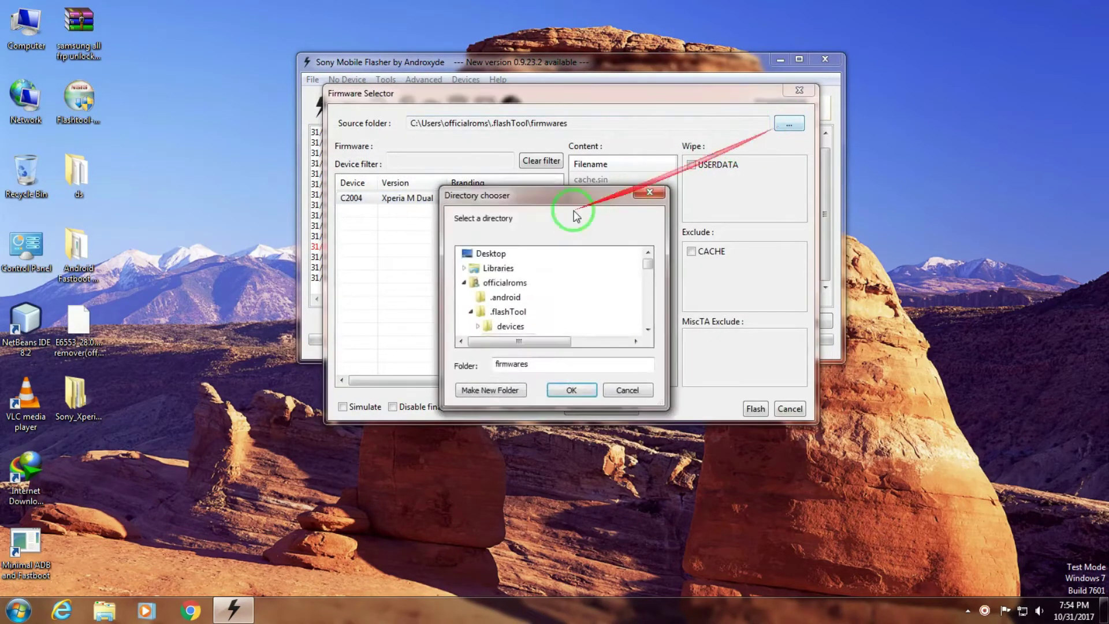
{"action": "left_click_drag", "start_coordinate": [648, 284], "coordinate": [648, 322]}
{"action": "left_click", "coordinate": [464, 326]}
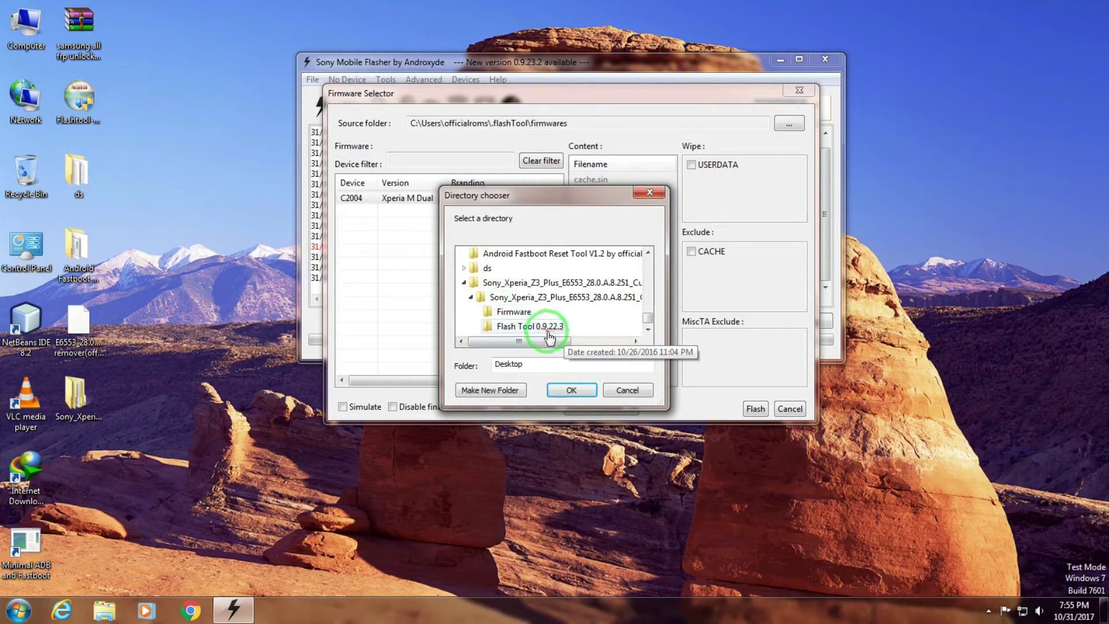
{"action": "left_click", "coordinate": [620, 390]}
{"action": "left_click", "coordinate": [800, 90]}
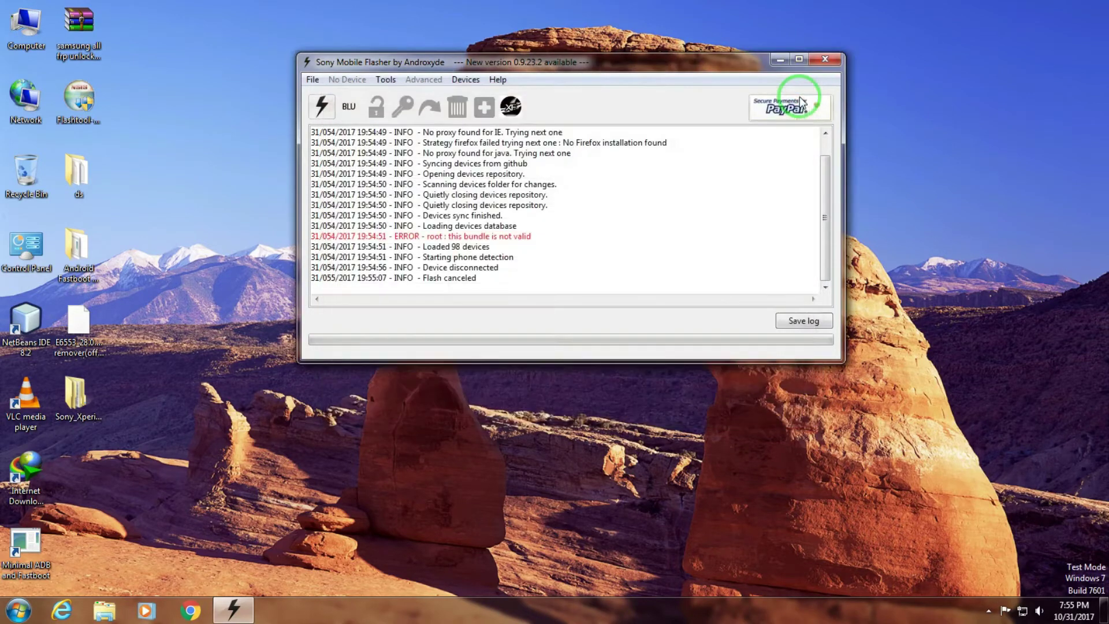
{"action": "left_click", "coordinate": [824, 59]}
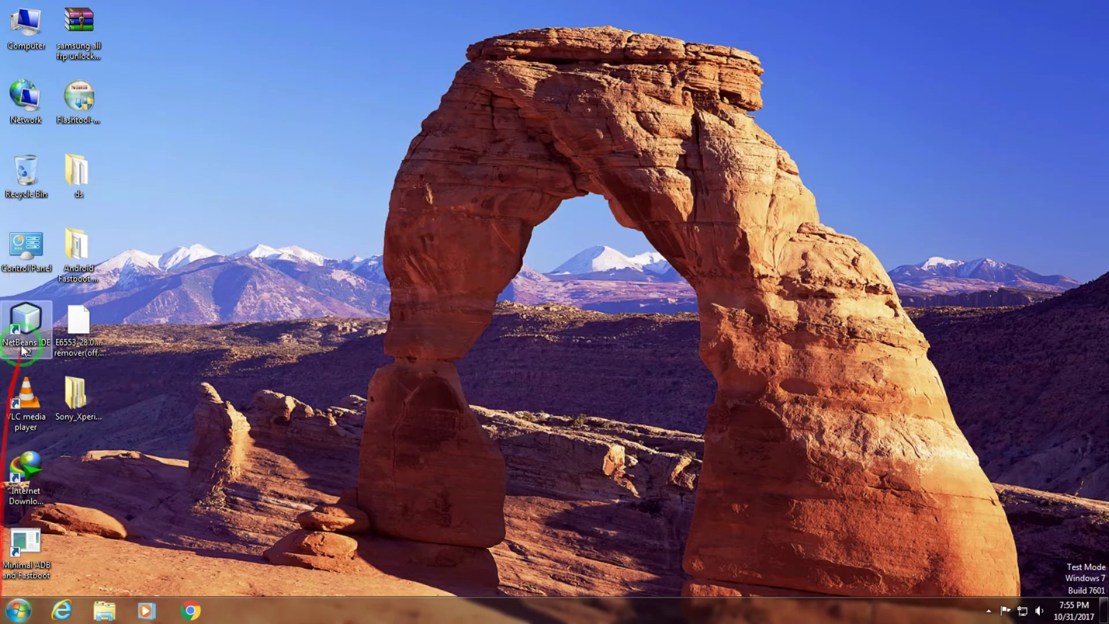
Uninstall the existing Flashtool 0.9.20.0 through Programs and Features in Control Panel.
{"action": "double_click", "coordinate": [23, 263]}
{"action": "double_click", "coordinate": [290, 144]}
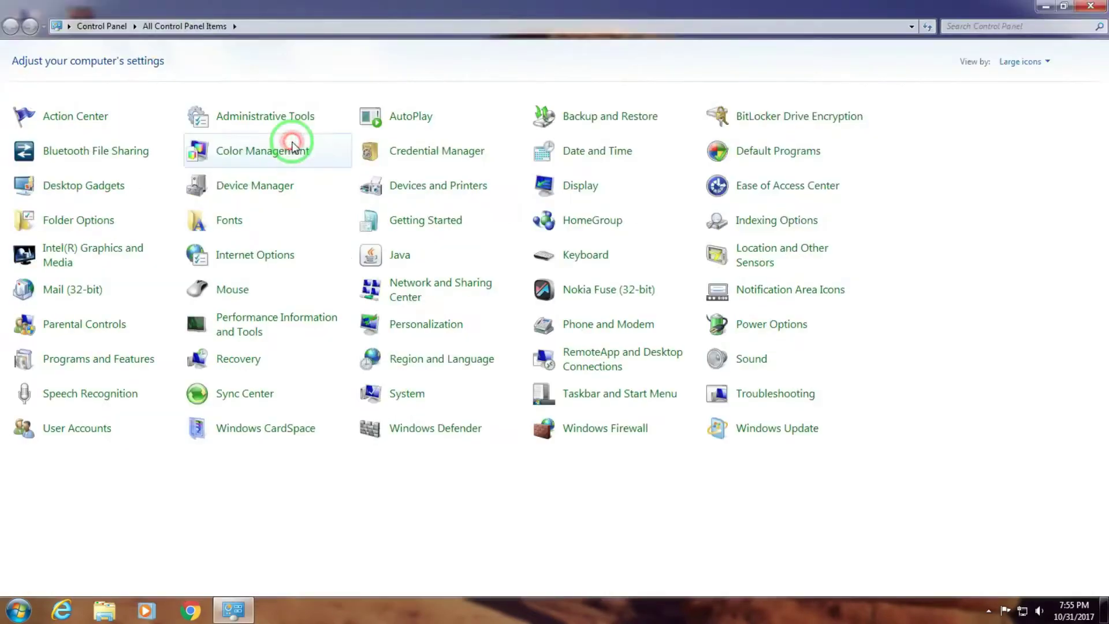
{"action": "left_click", "coordinate": [95, 361]}
{"action": "left_click", "coordinate": [633, 141]}
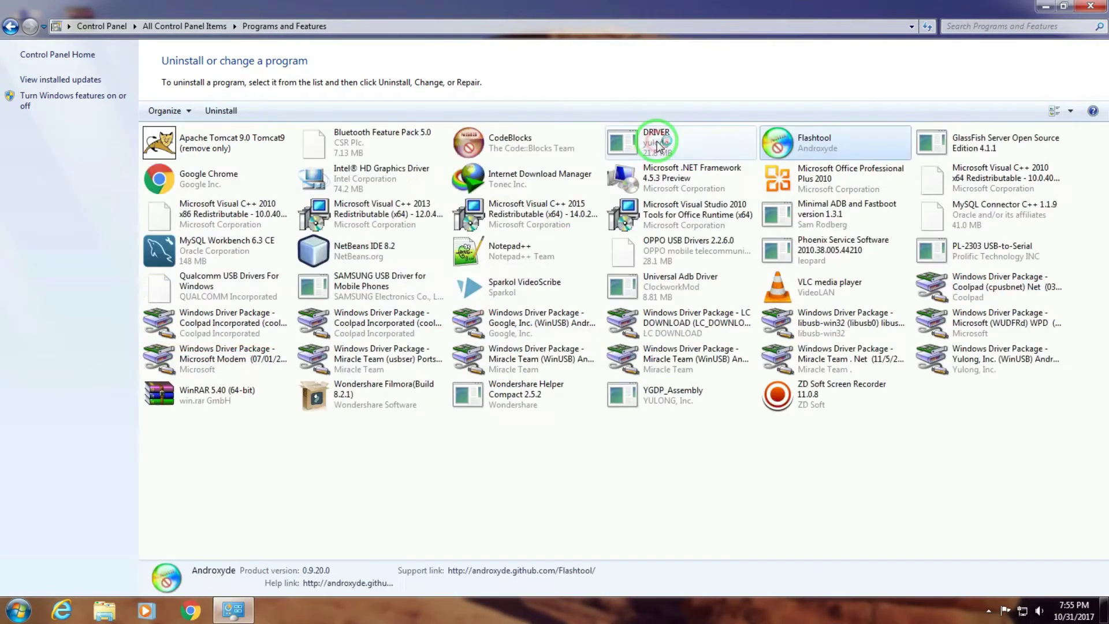
{"action": "right_click", "coordinate": [801, 145]}
{"action": "left_click", "coordinate": [838, 153]}
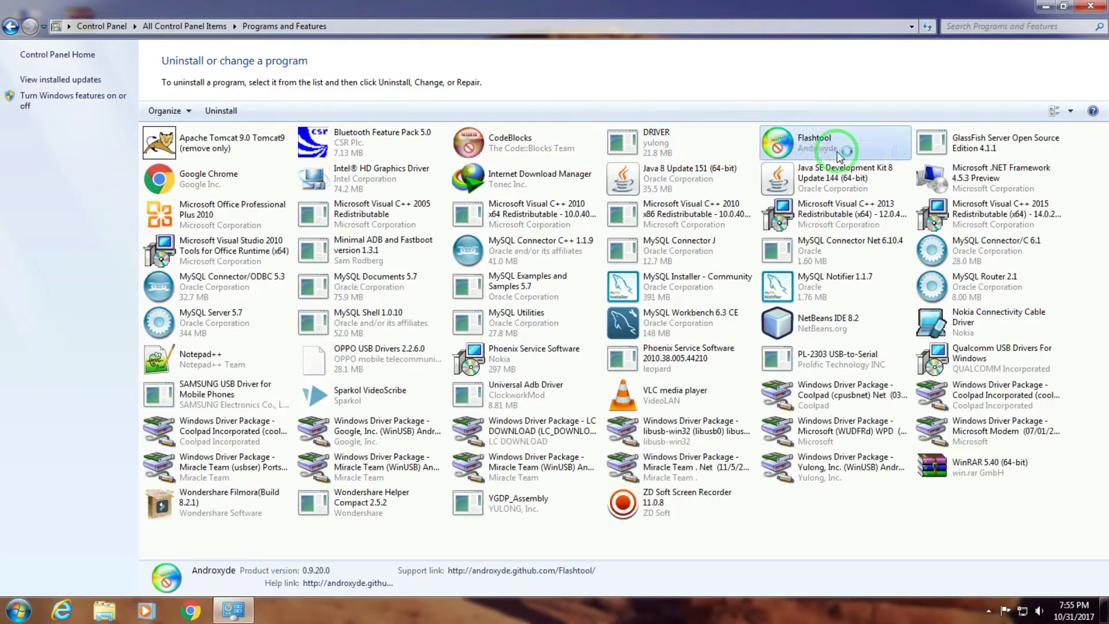
{"action": "left_click", "coordinate": [627, 413]}
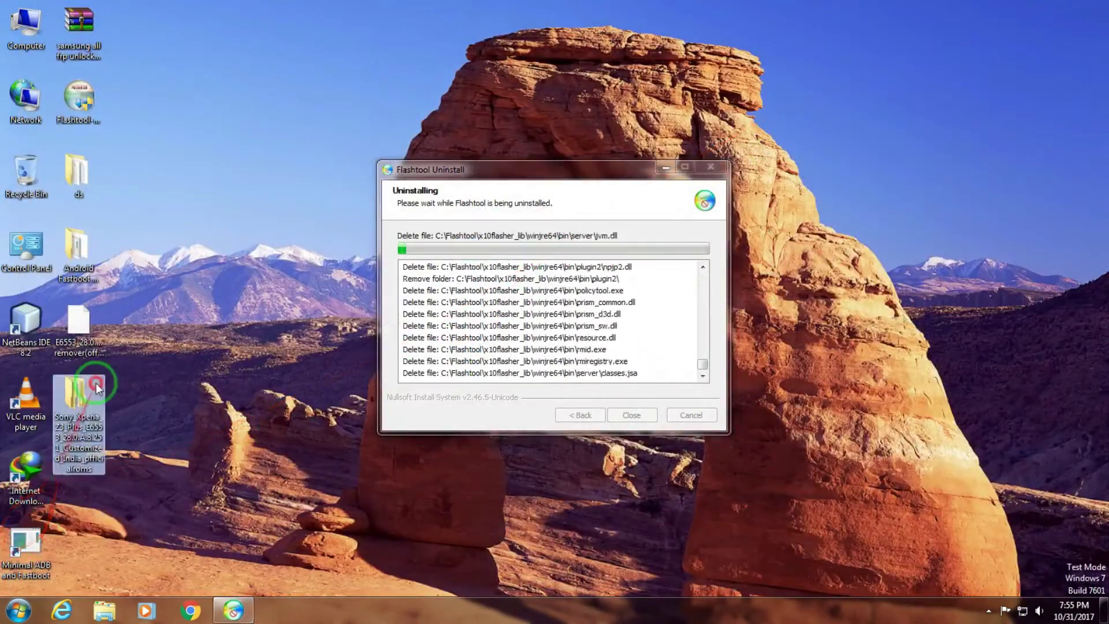
Run the flashtool-0.9.22.3-windows installer from the Flash Tool 0.9.22.3 folder inside the Sony Xperia Z3 Plus package on the desktop.
{"action": "double_click", "coordinate": [96, 383]}
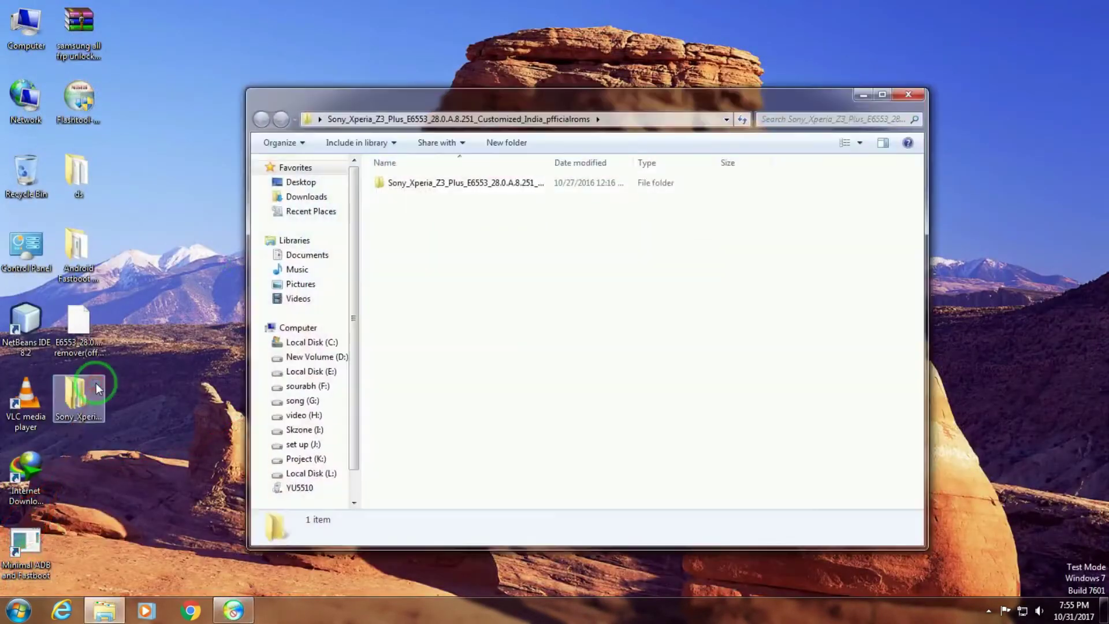
{"action": "double_click", "coordinate": [446, 183]}
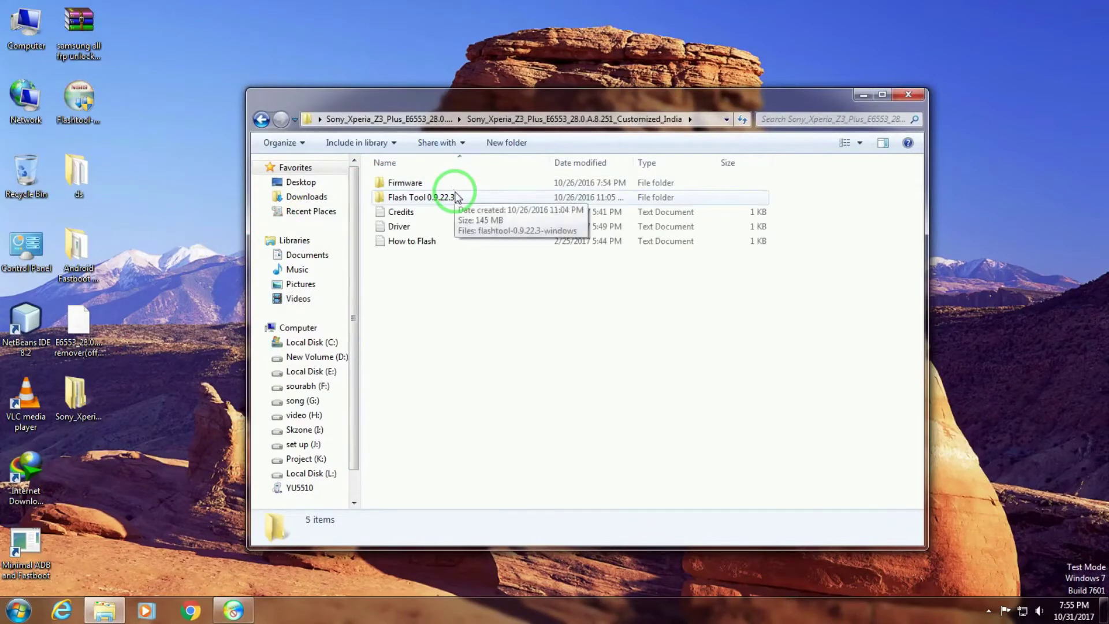
{"action": "double_click", "coordinate": [460, 198]}
{"action": "left_click", "coordinate": [442, 184]}
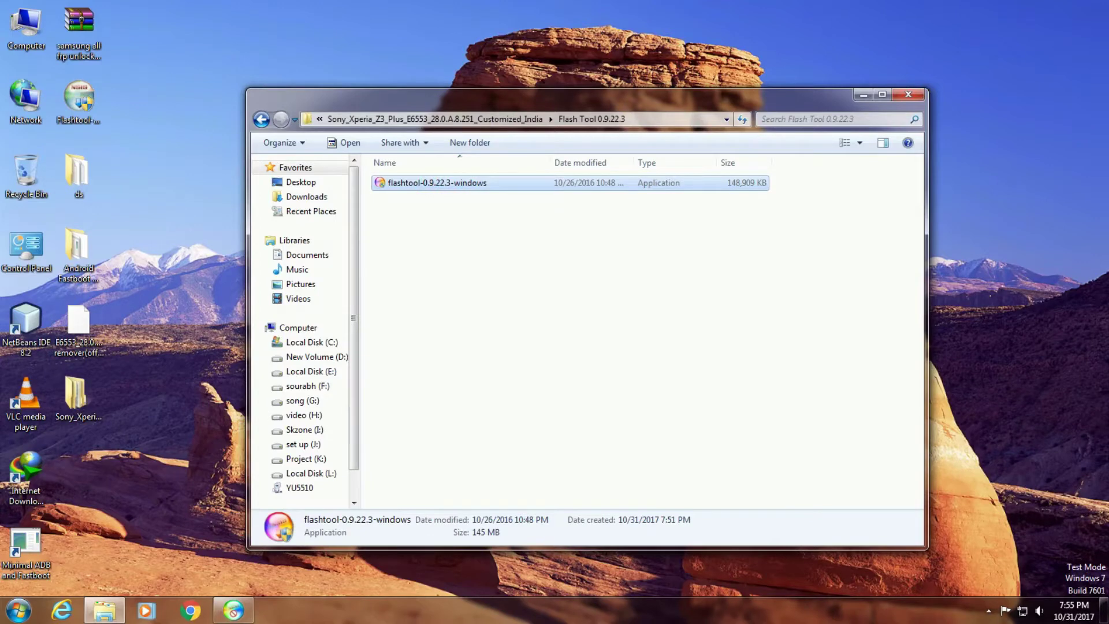
Spread out the folder, setup and uninstaller windows so none overlap, and close the finished Flashtool uninstaller.
{"action": "left_click_drag", "start_coordinate": [502, 99], "coordinate": [470, 385]}
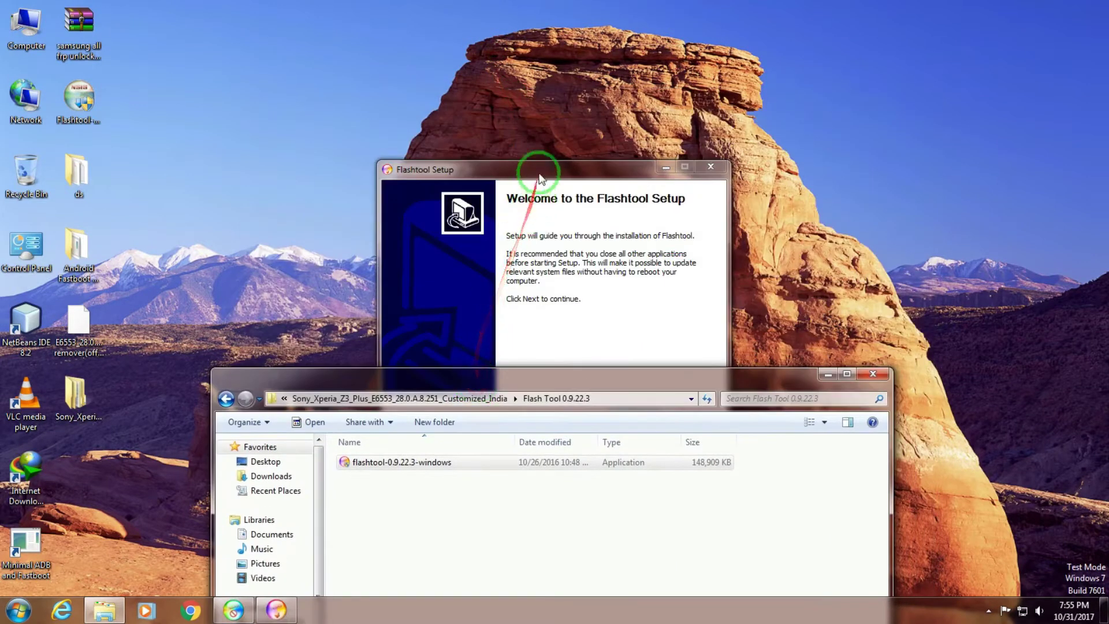
{"action": "left_click_drag", "start_coordinate": [540, 176], "coordinate": [768, 76]}
{"action": "left_click_drag", "start_coordinate": [508, 177], "coordinate": [324, 65]}
{"action": "left_click", "coordinate": [442, 312]}
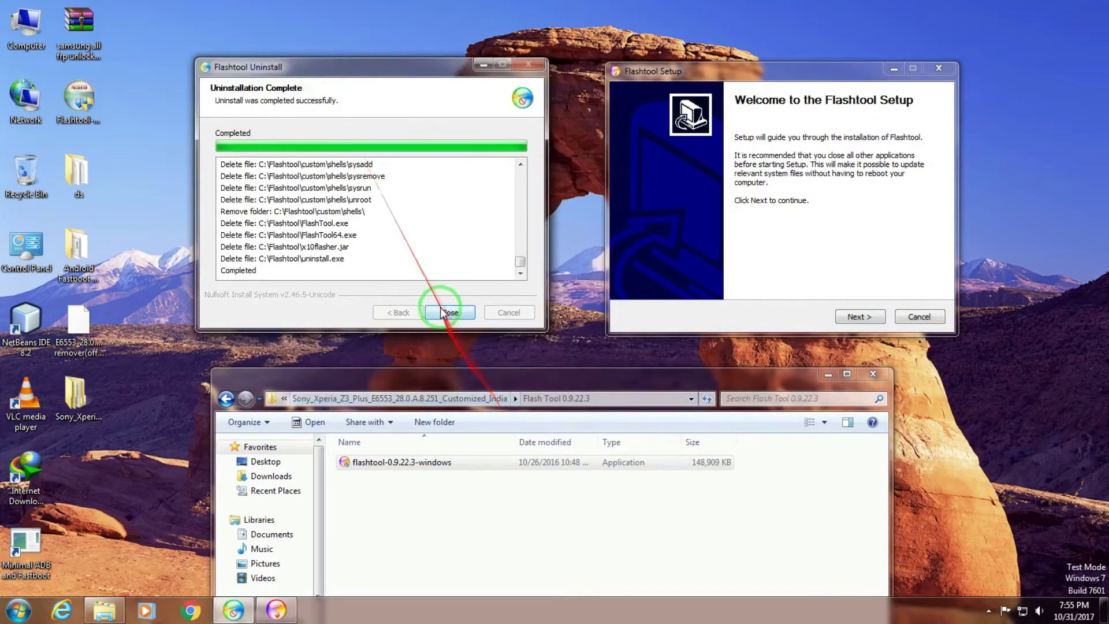
Install Flashtool into the default C:\Flashtool folder and finish the setup.
{"action": "left_click", "coordinate": [860, 317]}
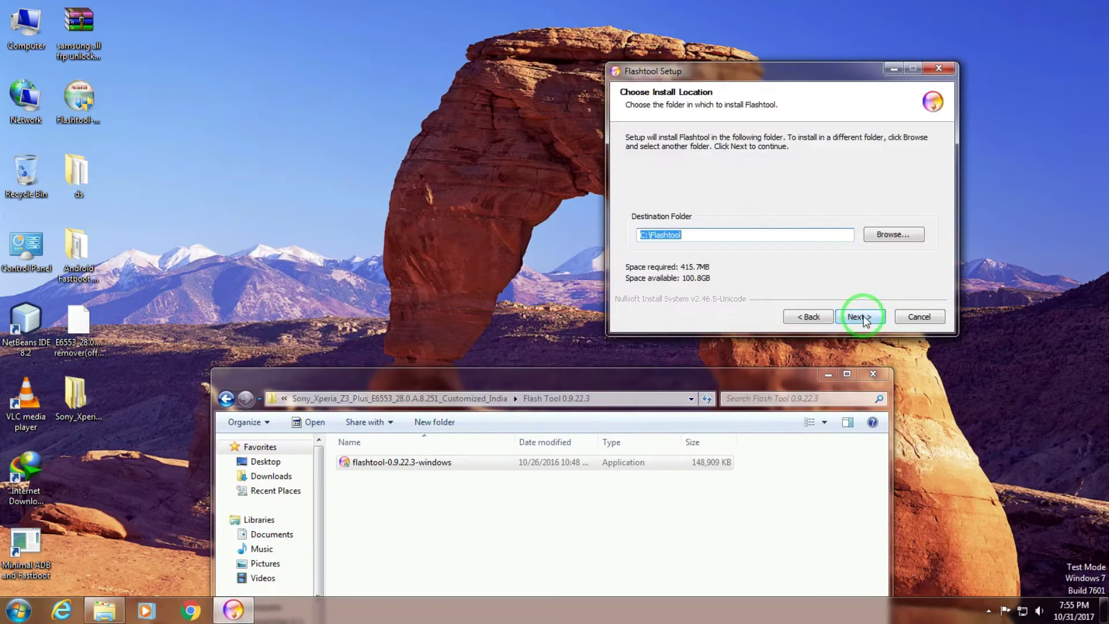
{"action": "left_click", "coordinate": [861, 316]}
{"action": "left_click", "coordinate": [861, 317]}
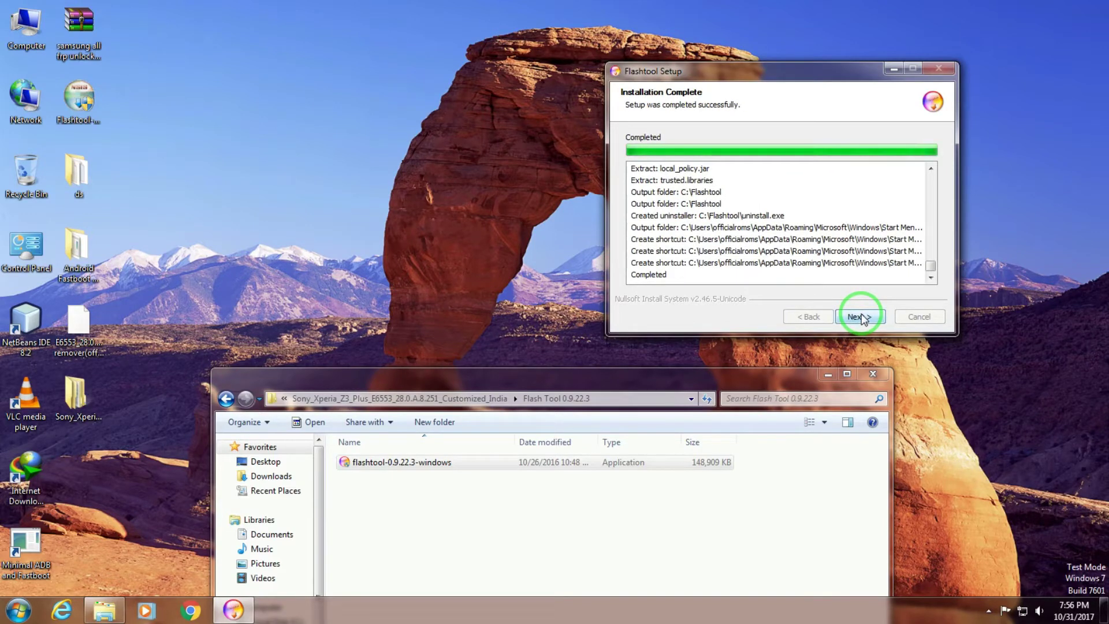
{"action": "left_click", "coordinate": [861, 318]}
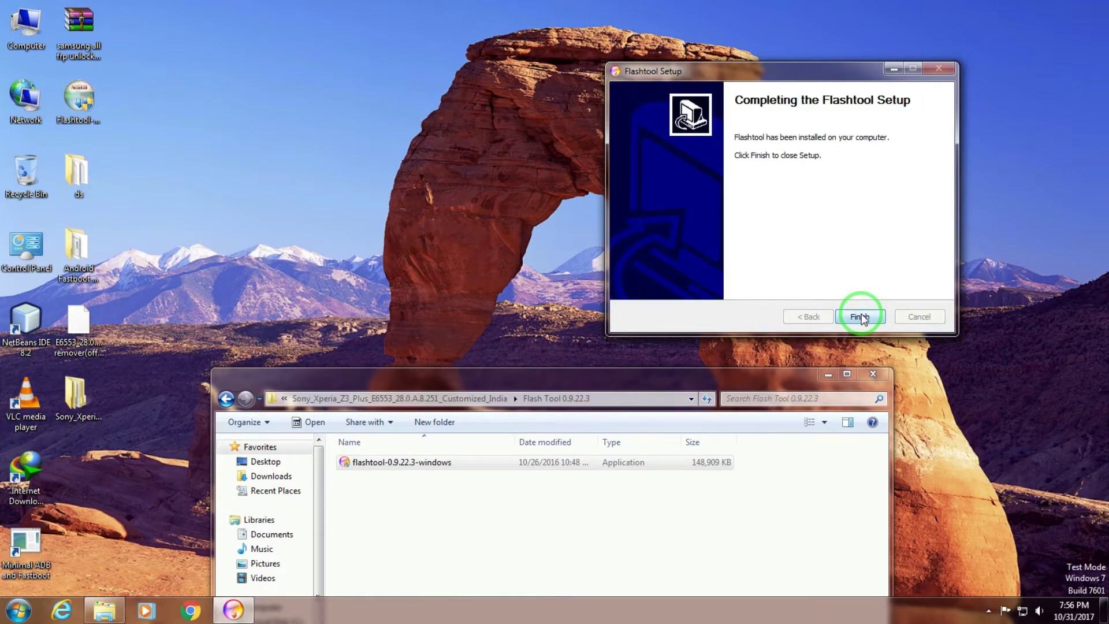
{"action": "left_click", "coordinate": [860, 317]}
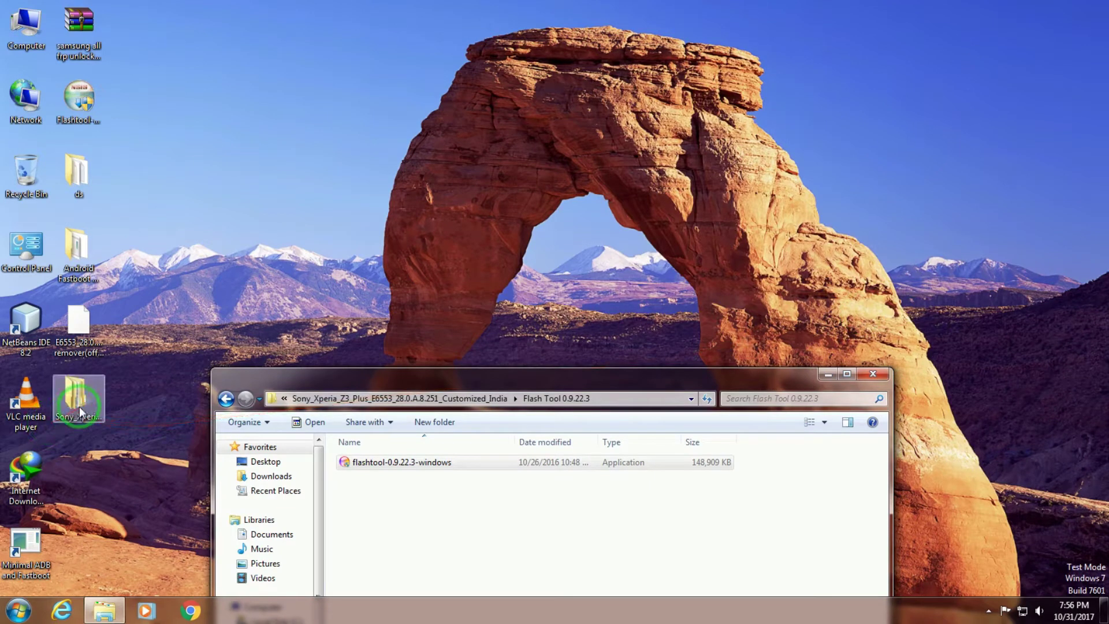
Examine the FTF file in the Xperia package's Firmware folder and close the folder window.
{"action": "left_click", "coordinate": [225, 398]}
{"action": "double_click", "coordinate": [379, 465]}
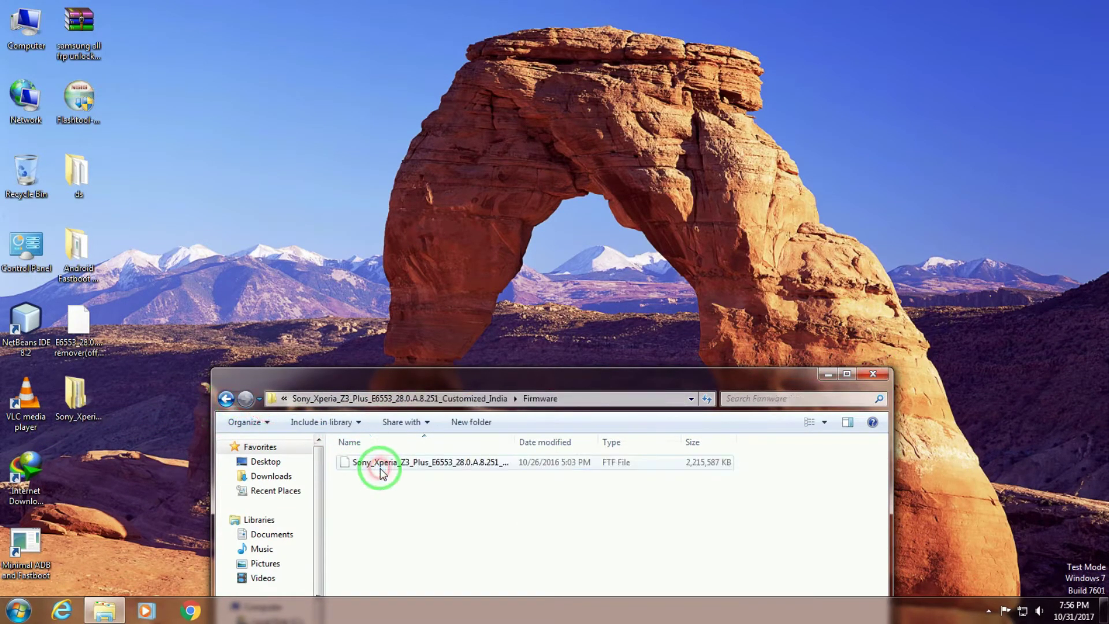
{"action": "left_click", "coordinate": [461, 469]}
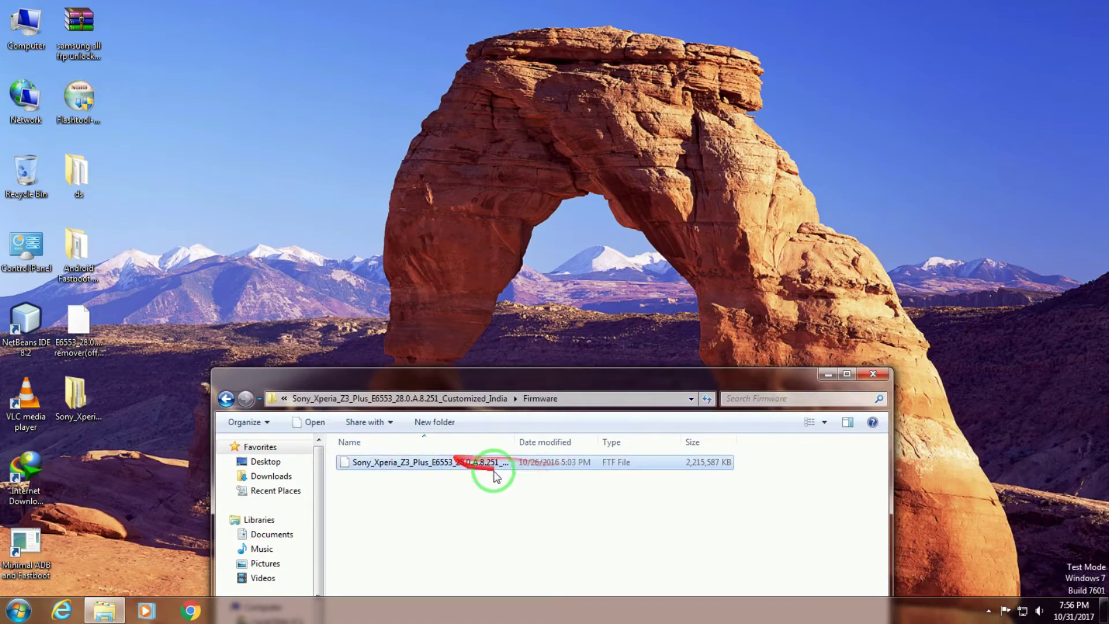
{"action": "left_click", "coordinate": [871, 376]}
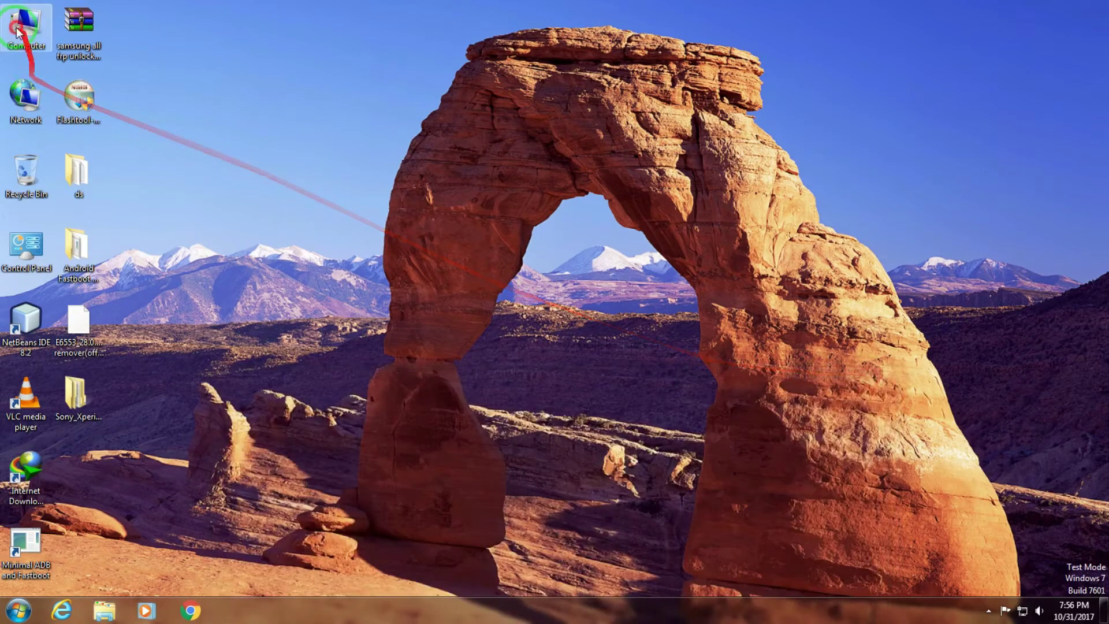
Launch the newly installed FlashTool64 from C:\Flashtool and close the folder window.
{"action": "double_click", "coordinate": [22, 21]}
{"action": "double_click", "coordinate": [397, 234]}
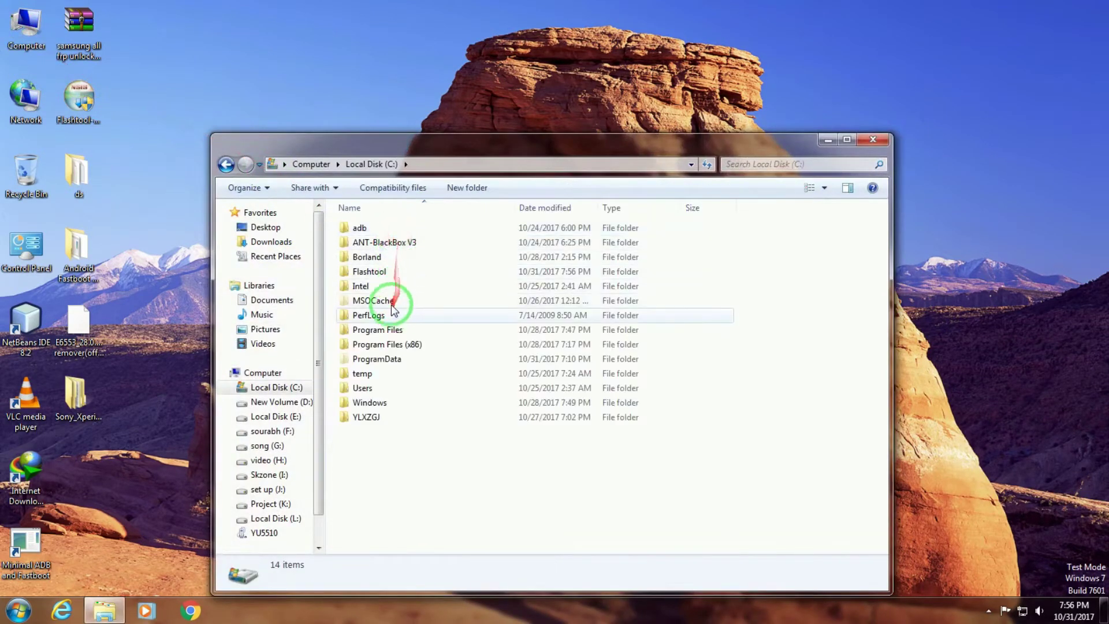
{"action": "double_click", "coordinate": [383, 272]}
{"action": "left_click", "coordinate": [401, 300]}
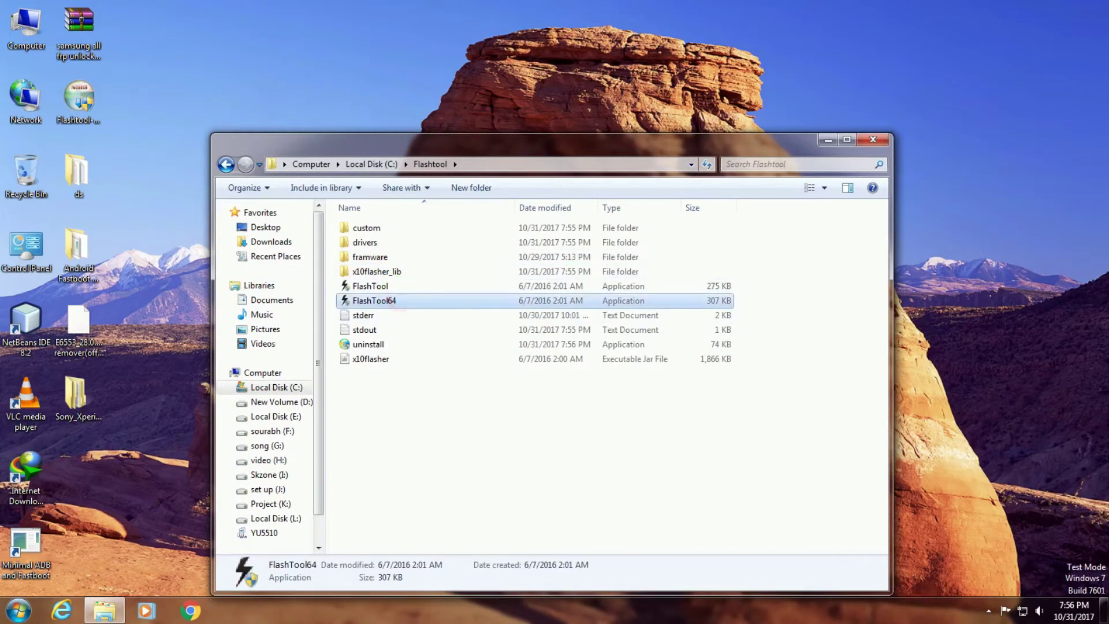
{"action": "left_click", "coordinate": [882, 138]}
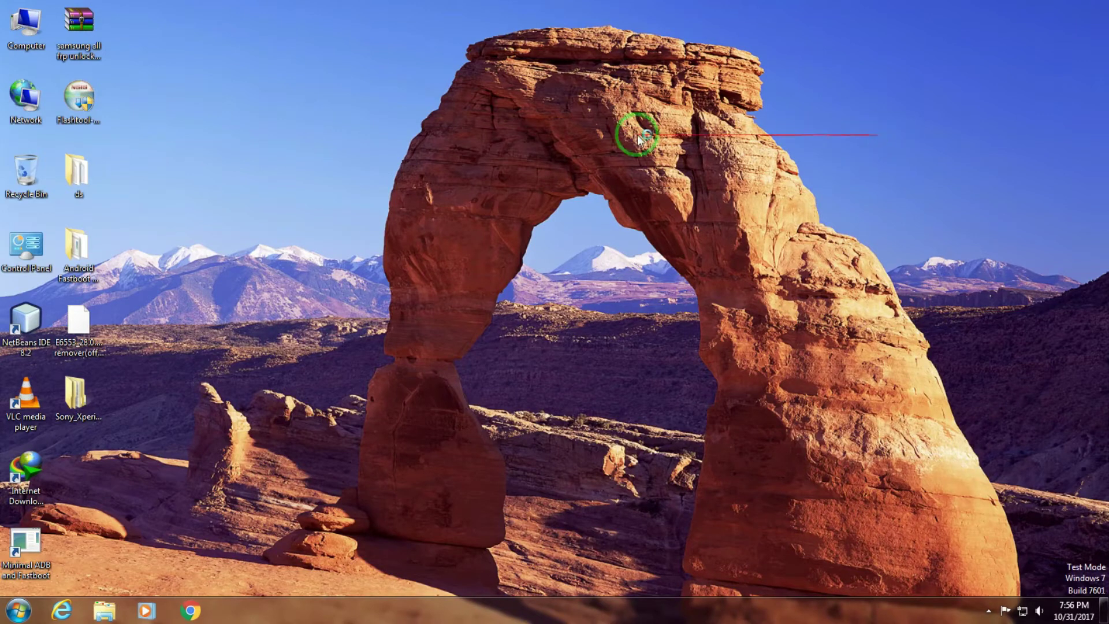
{"action": "right_click", "coordinate": [77, 95]}
{"action": "left_click", "coordinate": [506, 347]}
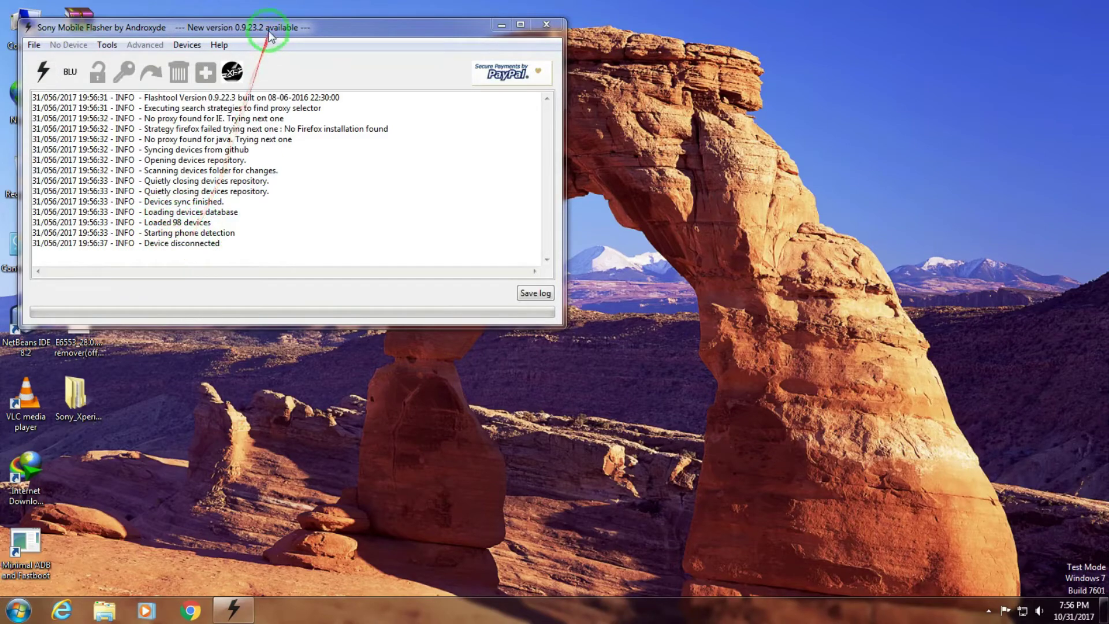
Move the Flashtool window toward the middle of the desktop and open the firmware selector for flashmode.
{"action": "left_click_drag", "start_coordinate": [267, 29], "coordinate": [616, 82]}
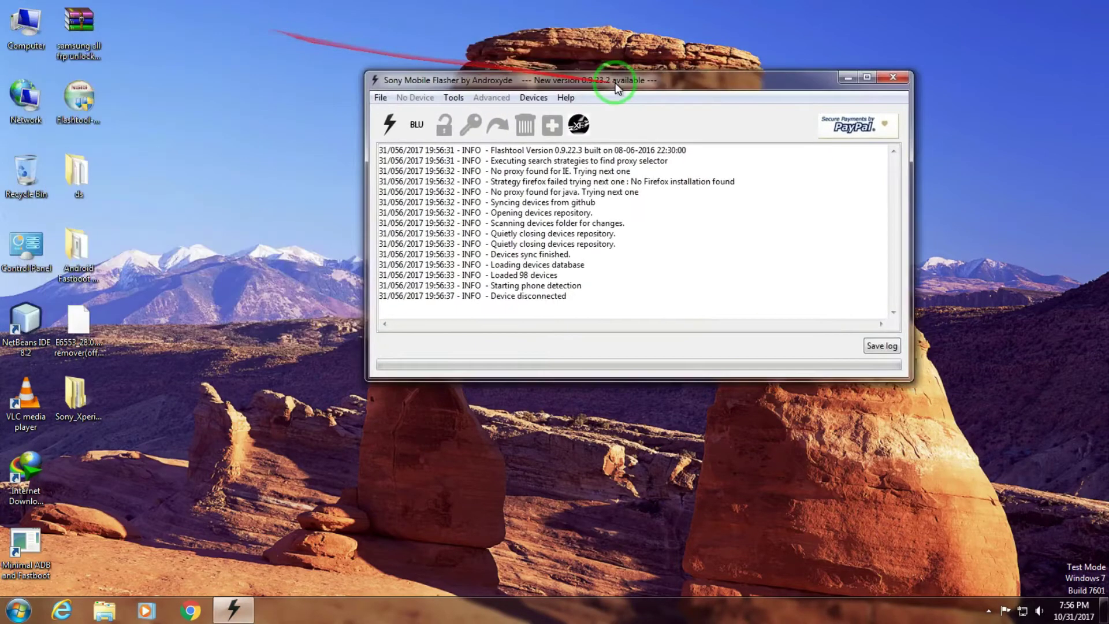
{"action": "left_click", "coordinate": [381, 126]}
{"action": "left_click", "coordinate": [677, 268]}
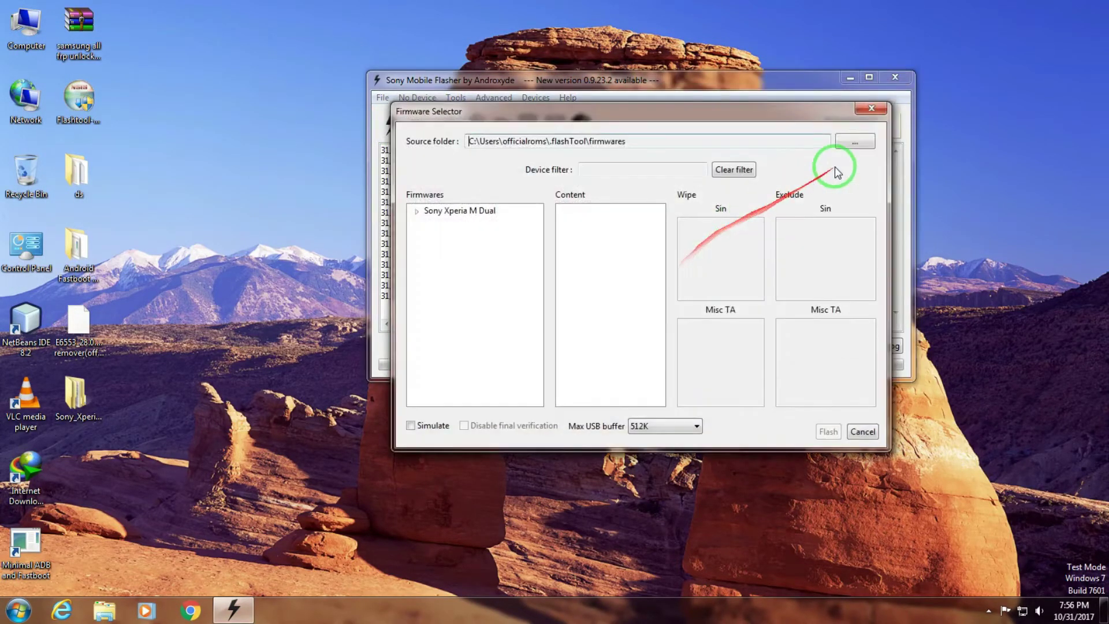
Set the firmware source folder to the Firmware folder inside the Sony_Xperia_Z3_Plus_E6553_28.0.A.8.251 package on the Desktop.
{"action": "left_click", "coordinate": [855, 141]}
{"action": "left_click", "coordinate": [482, 253]}
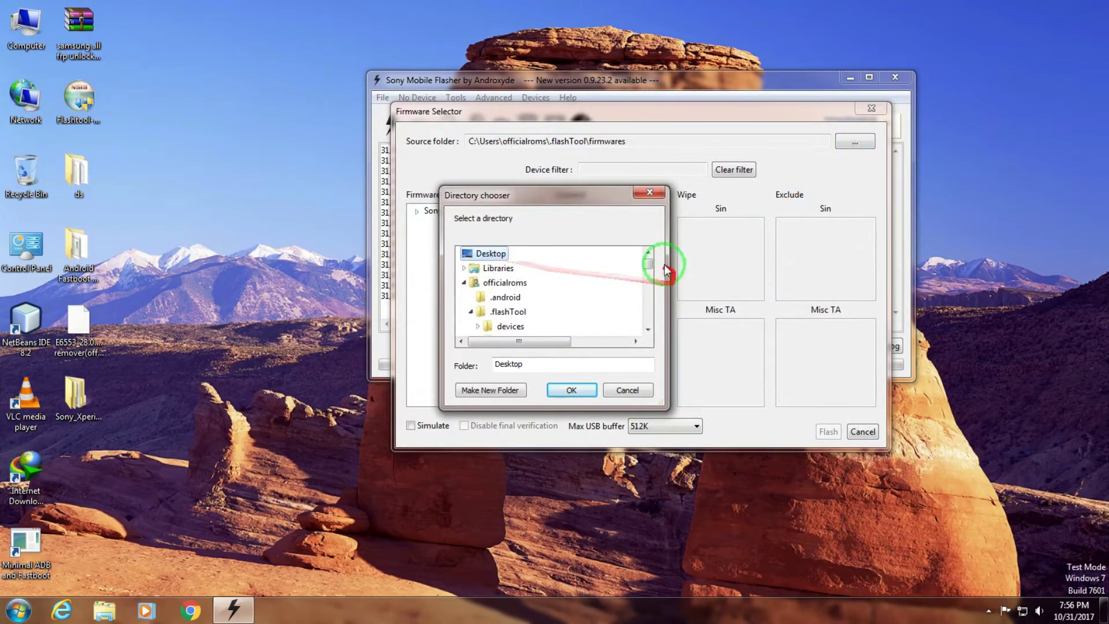
{"action": "left_click_drag", "start_coordinate": [648, 263], "coordinate": [649, 313]}
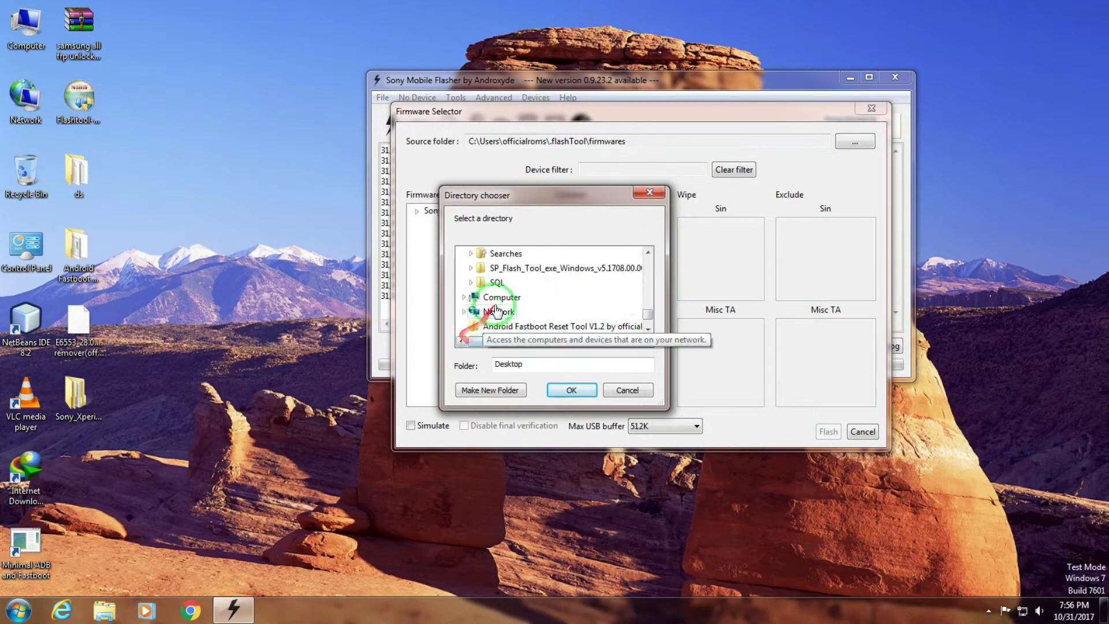
{"action": "scroll", "coordinate": [491, 300], "scroll_direction": "up", "scroll_amount": 1}
{"action": "scroll", "coordinate": [474, 314], "scroll_direction": "down", "scroll_amount": 2}
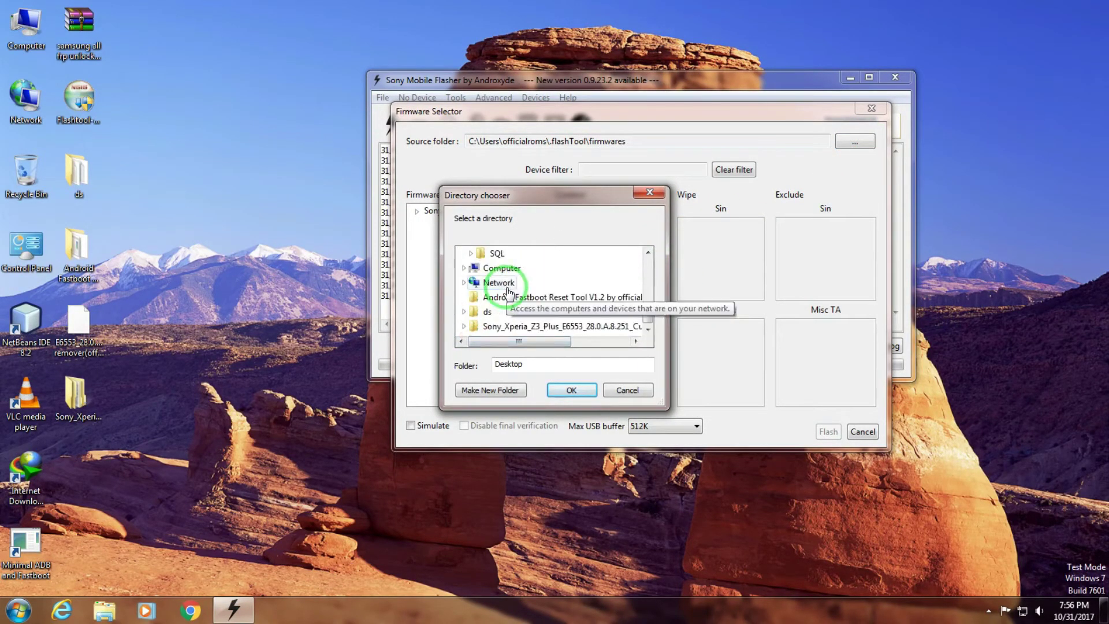
{"action": "left_click", "coordinate": [465, 331]}
{"action": "left_click", "coordinate": [470, 297]}
{"action": "left_click", "coordinate": [509, 312]}
{"action": "left_click", "coordinate": [579, 391]}
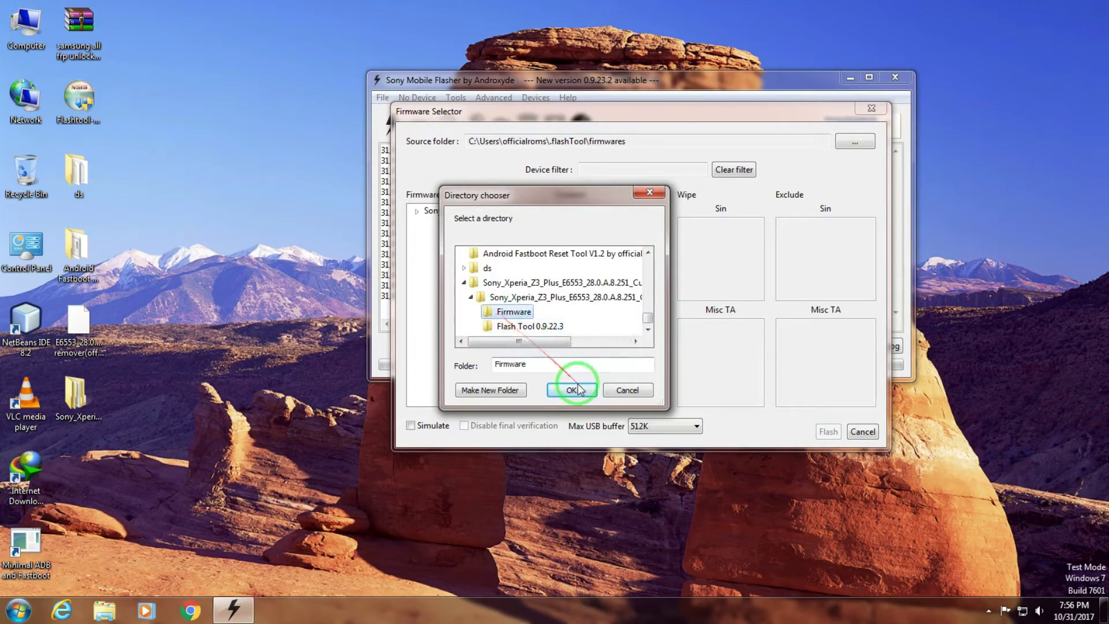
Select the Customized IN 28.0.A.8.251 firmware under Sony Xperia Z3+ E6553 and review its content list down to userdata.sin.
{"action": "left_click", "coordinate": [417, 212]}
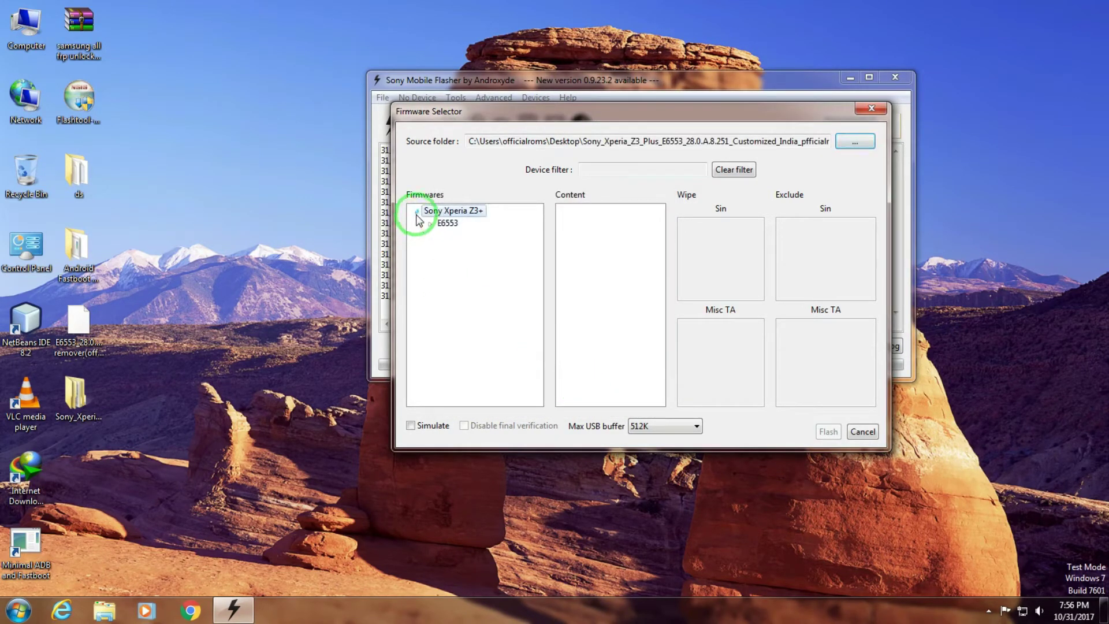
{"action": "left_click", "coordinate": [453, 237]}
{"action": "left_click", "coordinate": [468, 248]}
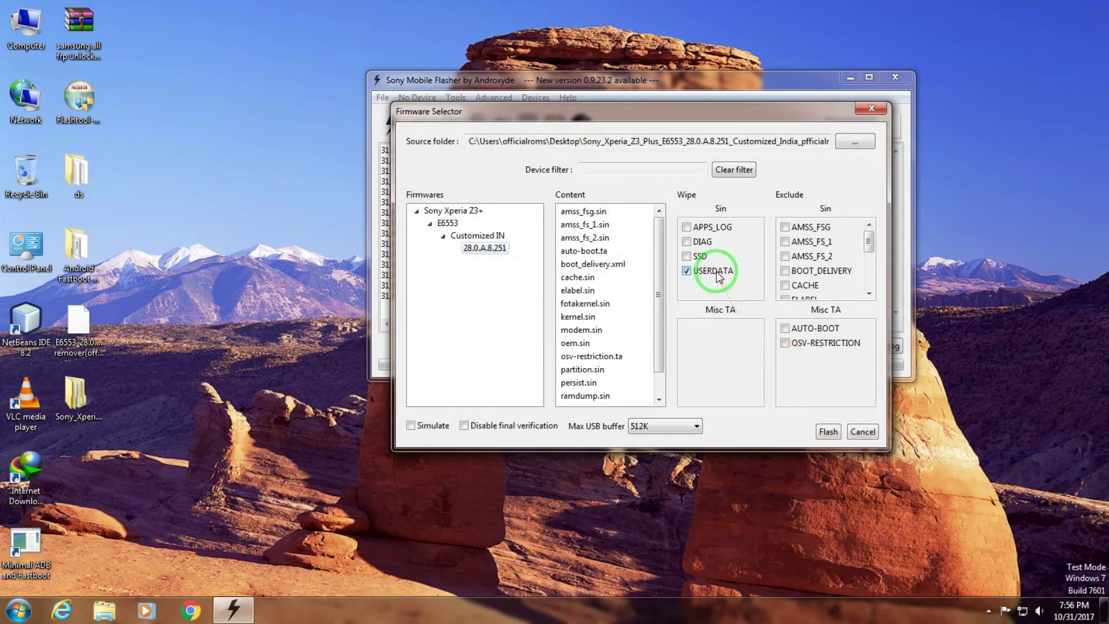
{"action": "left_click_drag", "start_coordinate": [667, 283], "coordinate": [664, 307]}
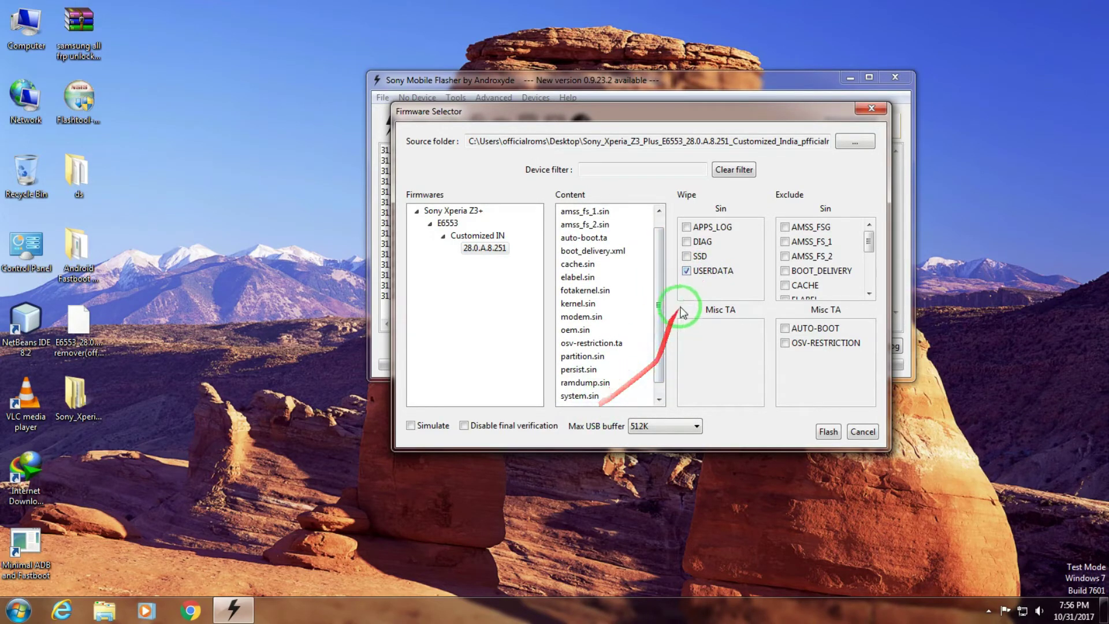
{"action": "left_click", "coordinate": [582, 403]}
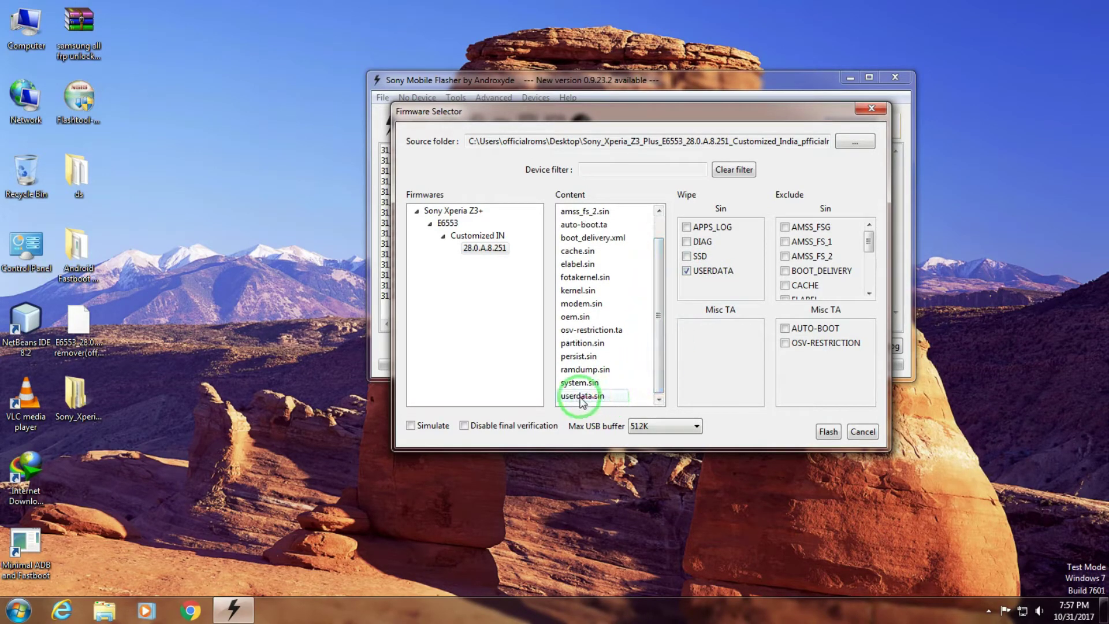
{"action": "left_click", "coordinate": [830, 433]}
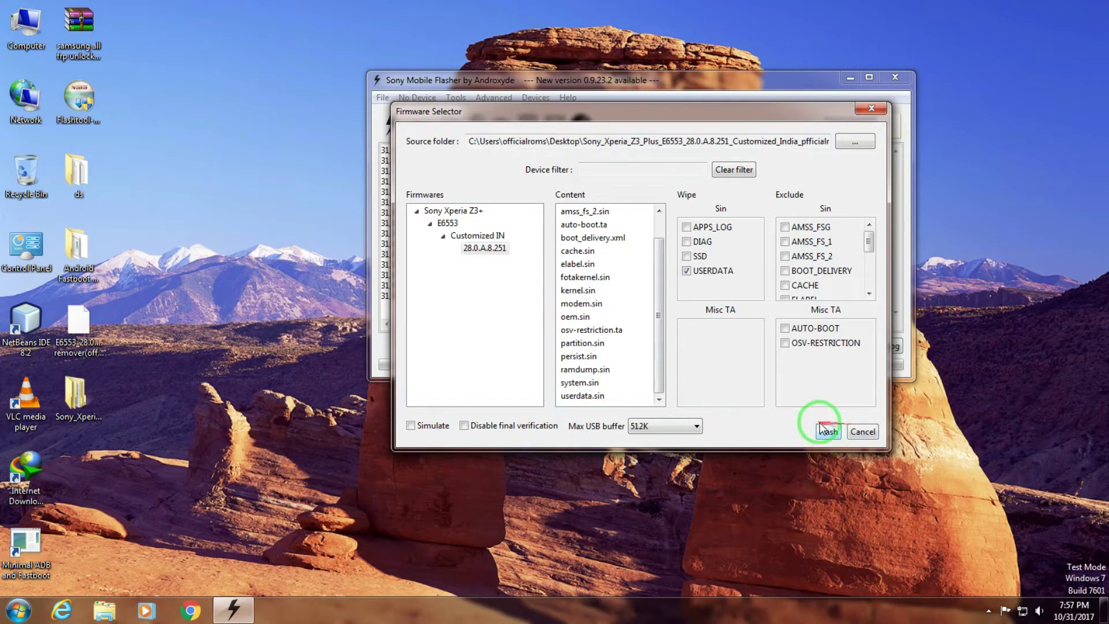
{"action": "left_click", "coordinate": [988, 611]}
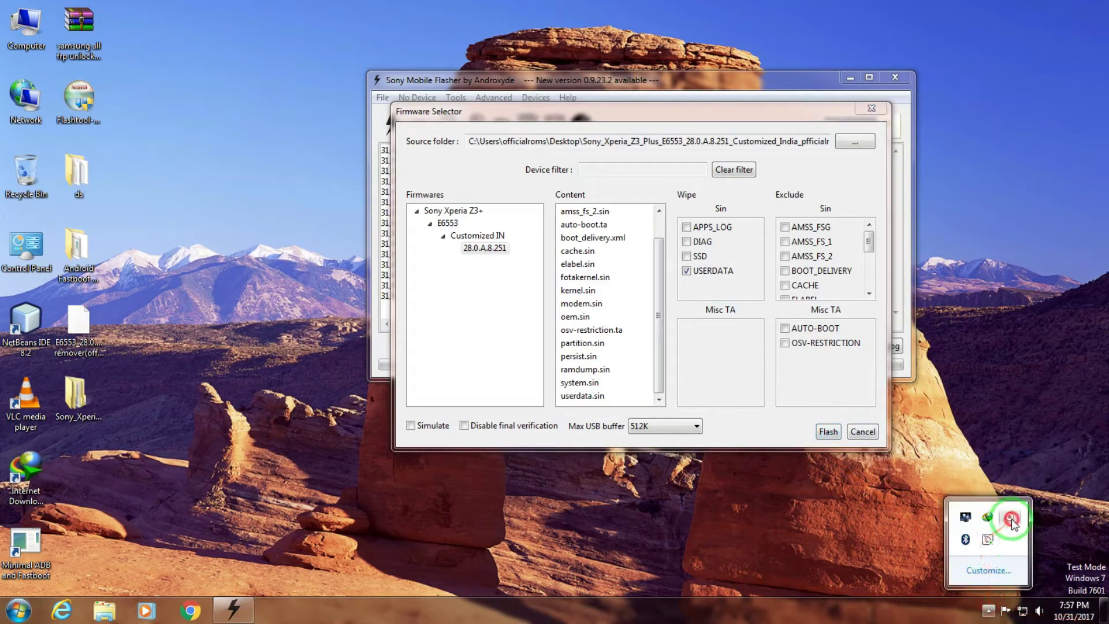
{"action": "left_click", "coordinate": [1011, 523]}
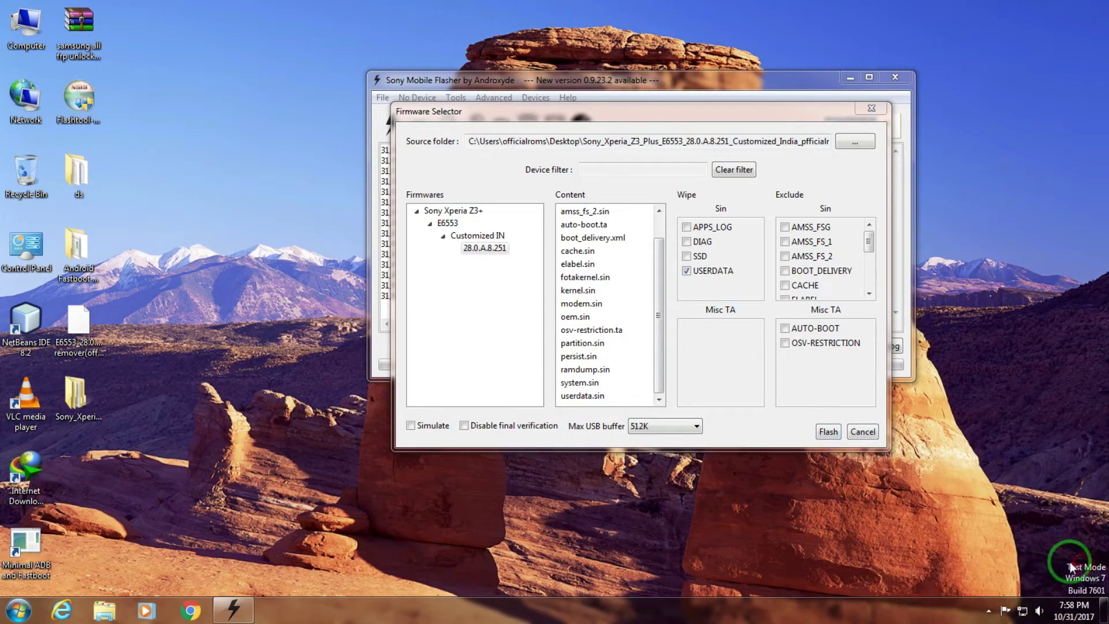
Exclude OEM from the selected firmware and start flashing it.
{"action": "left_click_drag", "start_coordinate": [867, 234], "coordinate": [876, 277]}
{"action": "left_click", "coordinate": [786, 232]}
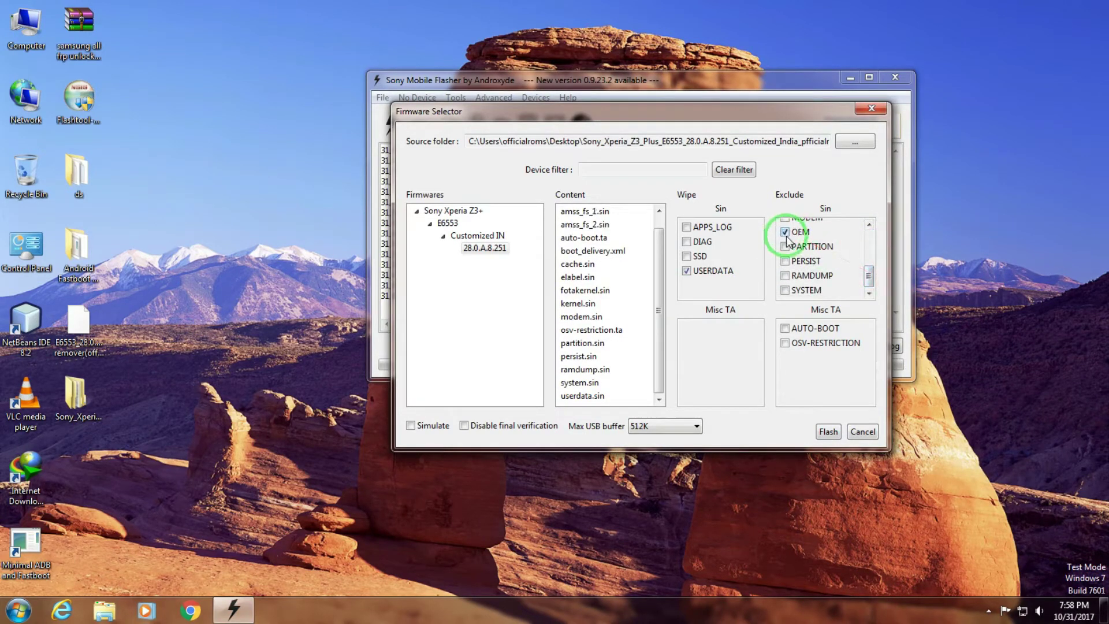
{"action": "left_click", "coordinate": [787, 233]}
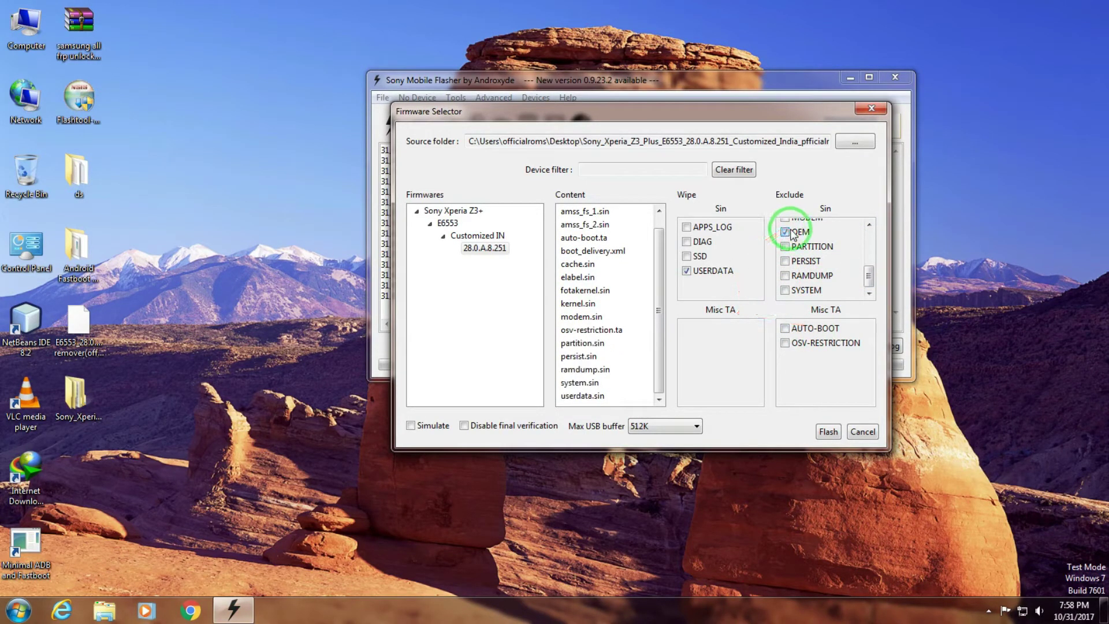
{"action": "left_click", "coordinate": [828, 433]}
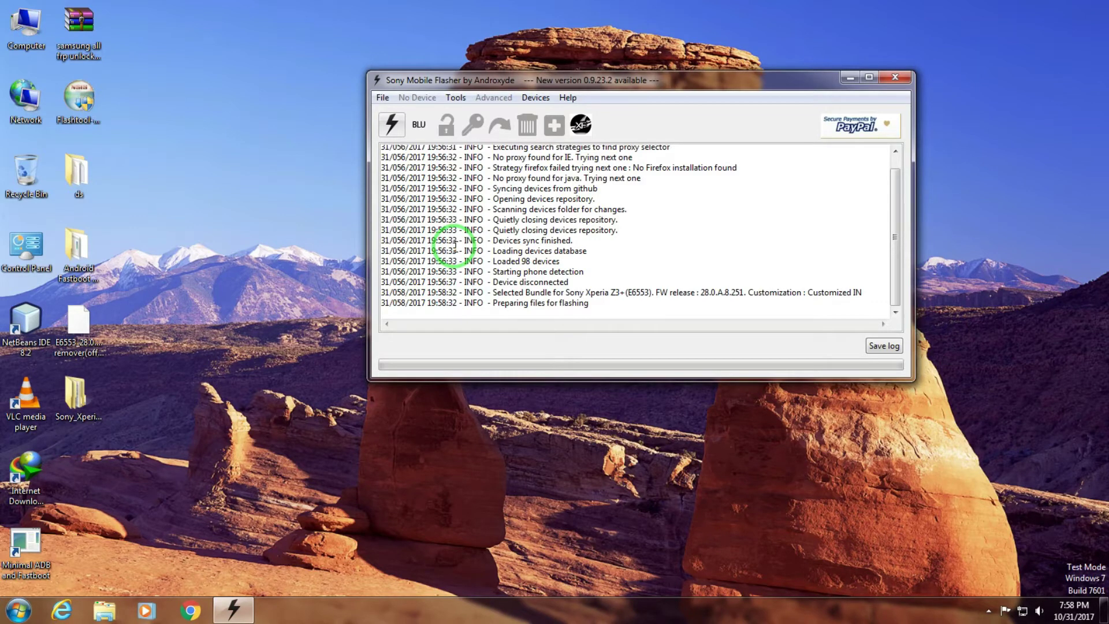
{"action": "left_click", "coordinate": [417, 124]}
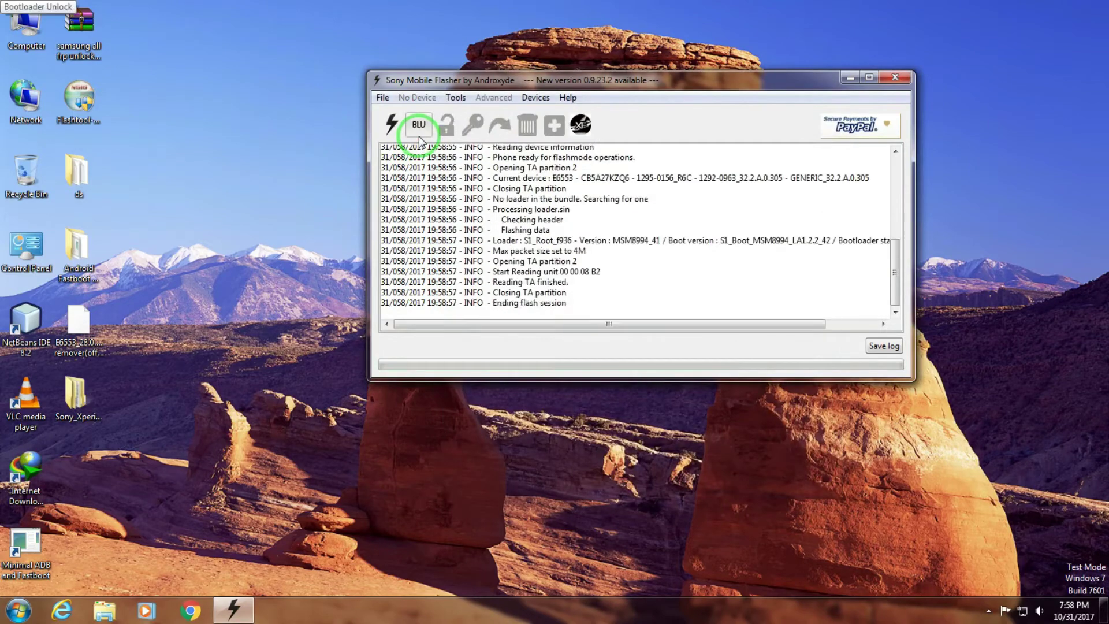
{"action": "left_click_drag", "start_coordinate": [622, 119], "coordinate": [301, 81]}
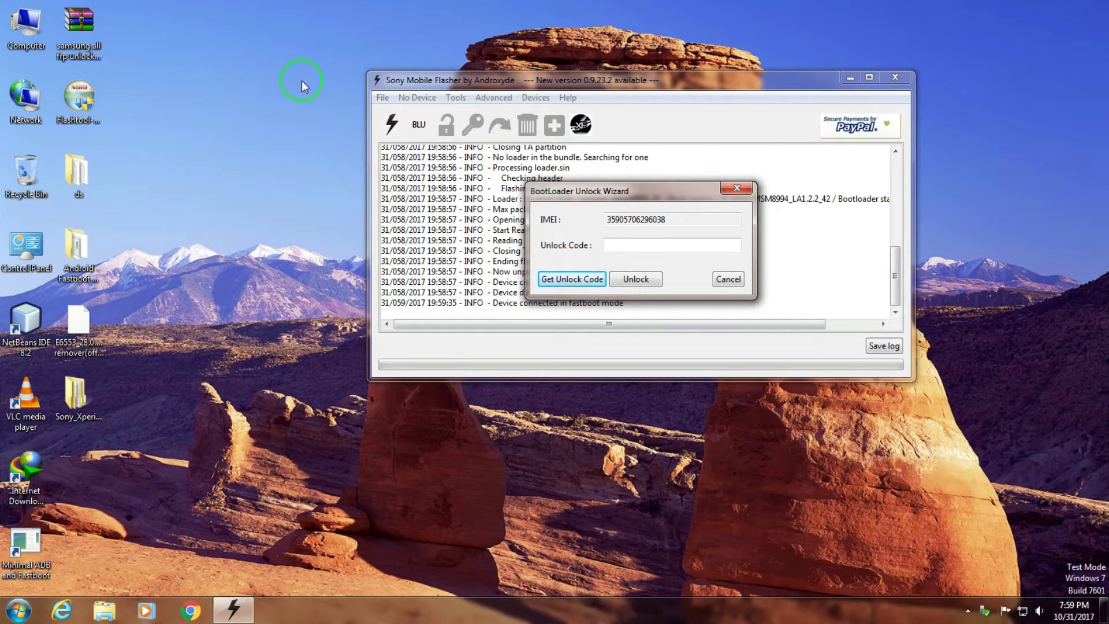
{"action": "left_click", "coordinate": [728, 279]}
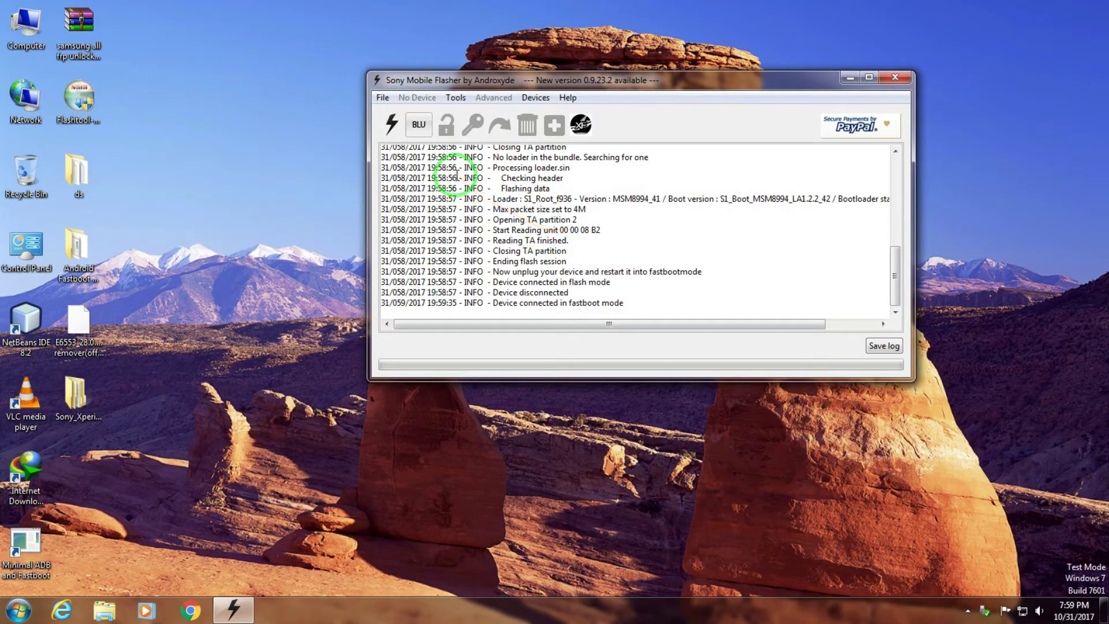
{"action": "left_click", "coordinate": [419, 124]}
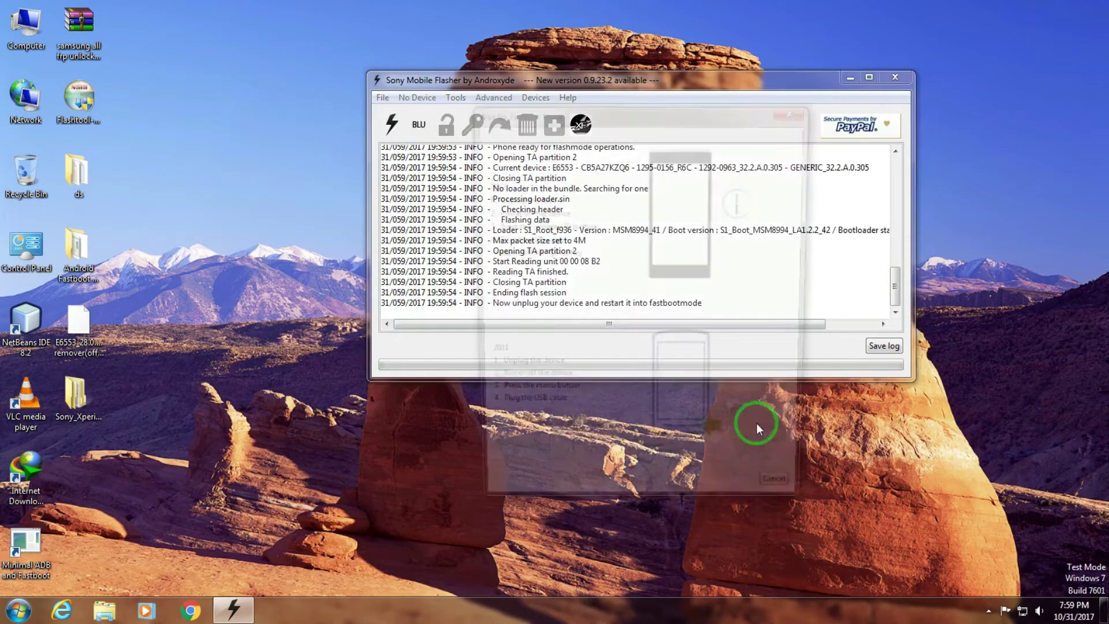
{"action": "left_click", "coordinate": [789, 502]}
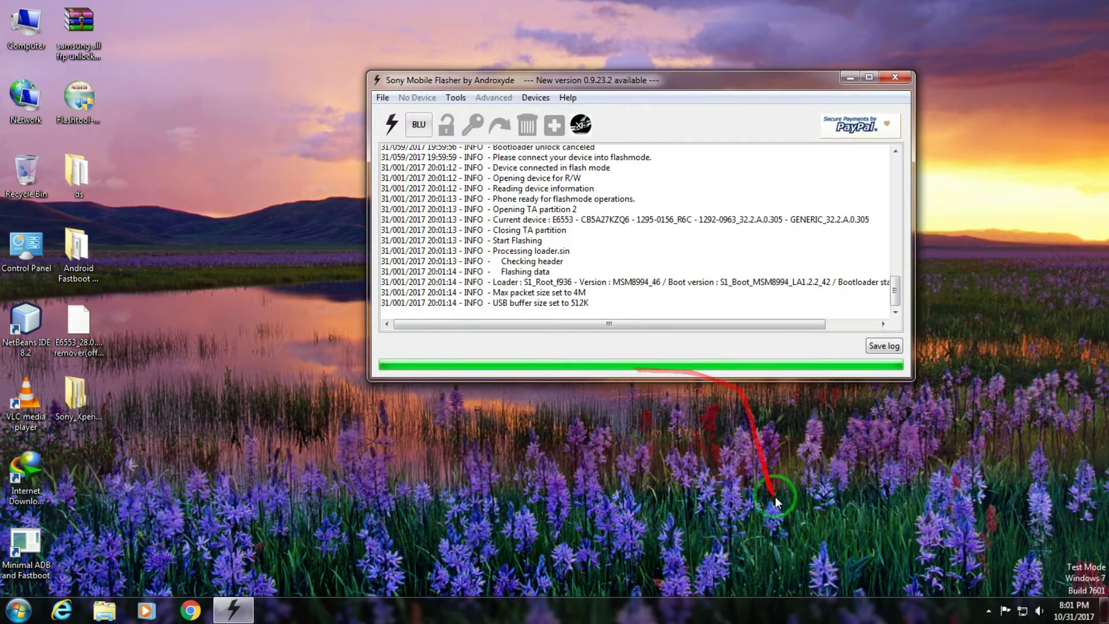
{"action": "left_click_drag", "start_coordinate": [631, 88], "coordinate": [561, 83]}
{"action": "left_click", "coordinate": [675, 361]}
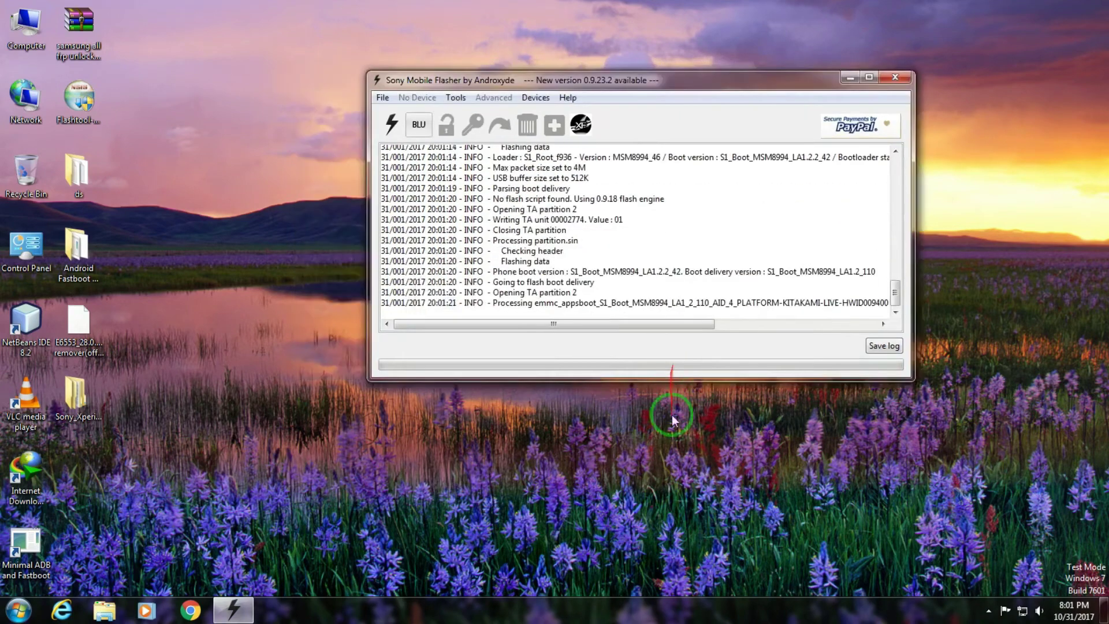
{"action": "left_click_drag", "start_coordinate": [650, 84], "coordinate": [540, 69]}
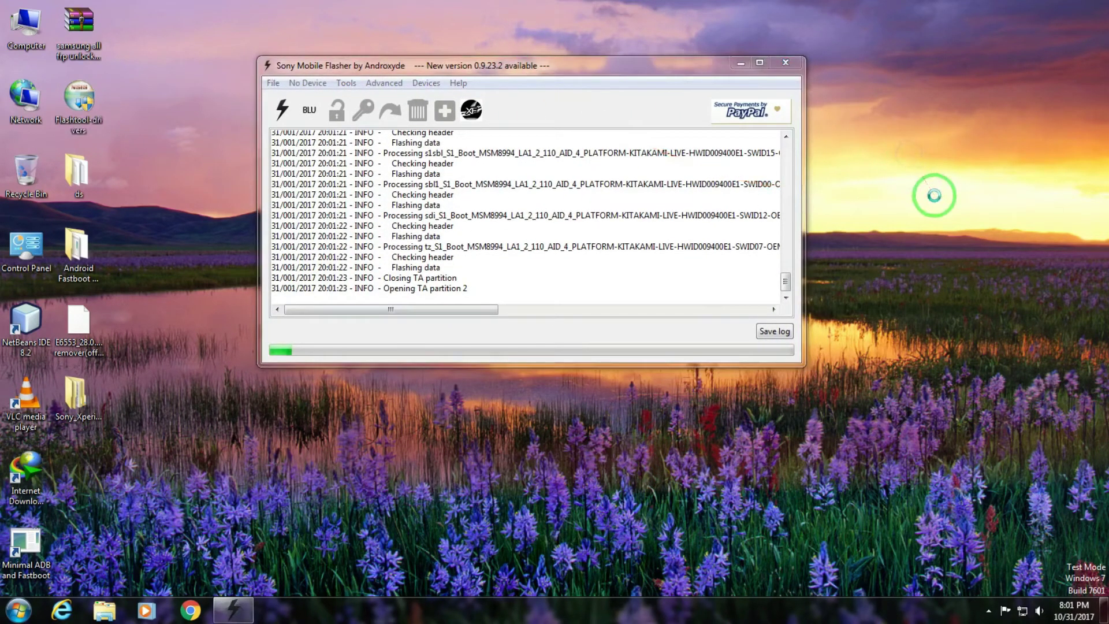
{"action": "right_click", "coordinate": [934, 195]}
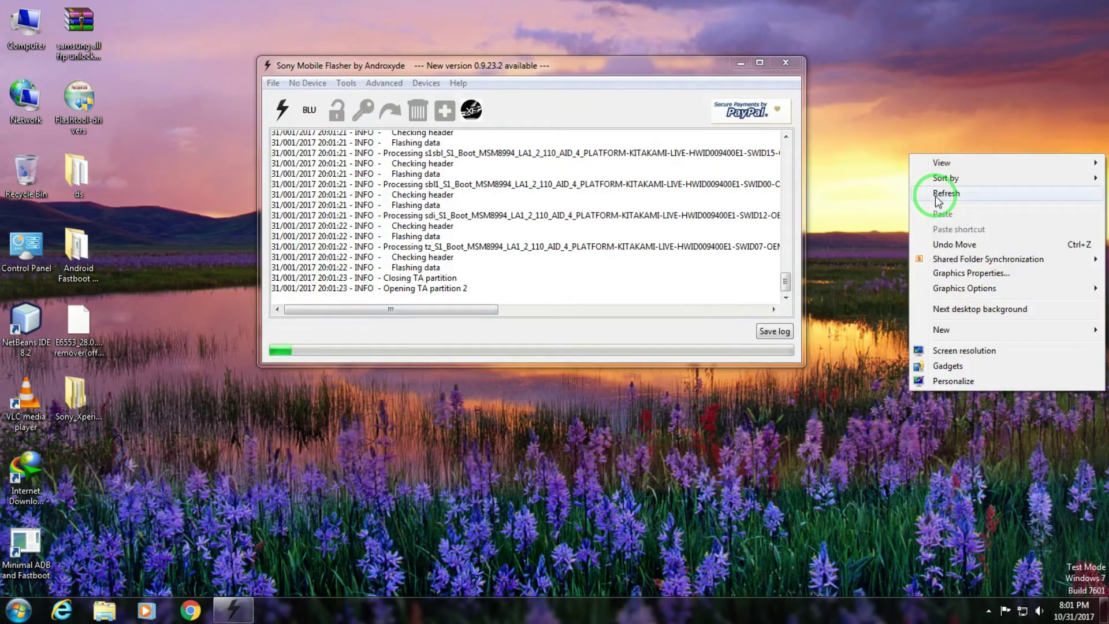
{"action": "left_click", "coordinate": [948, 194]}
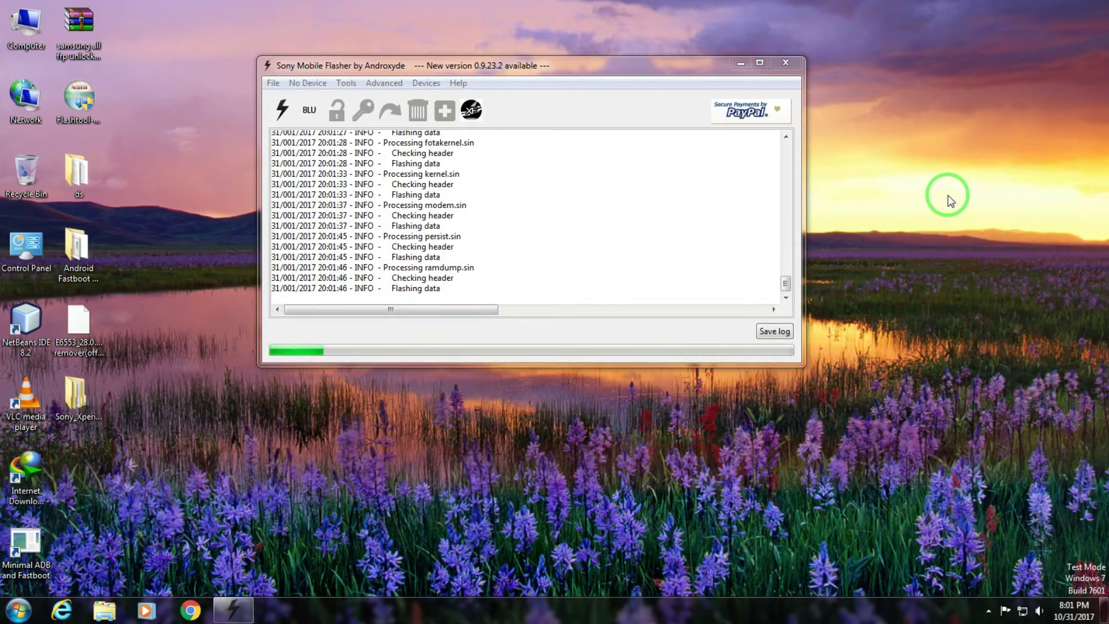